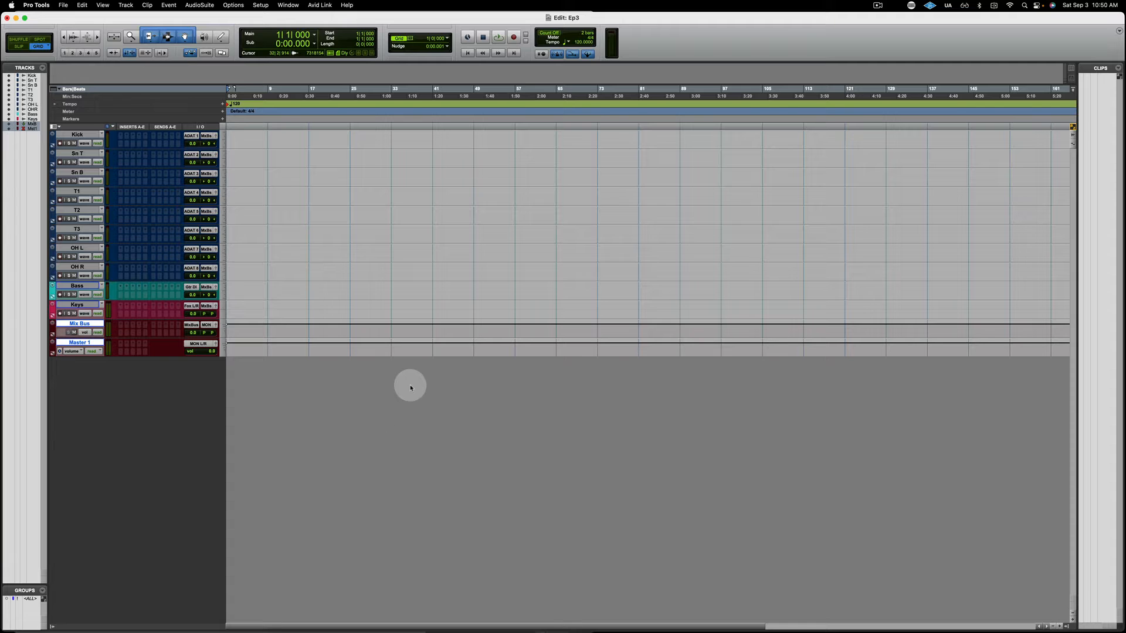
Step: Switch to Safari and examine the Scarlett 4i4's front and rear panels and the Apollo Twin X's rear connections
key("ctrl+Up")
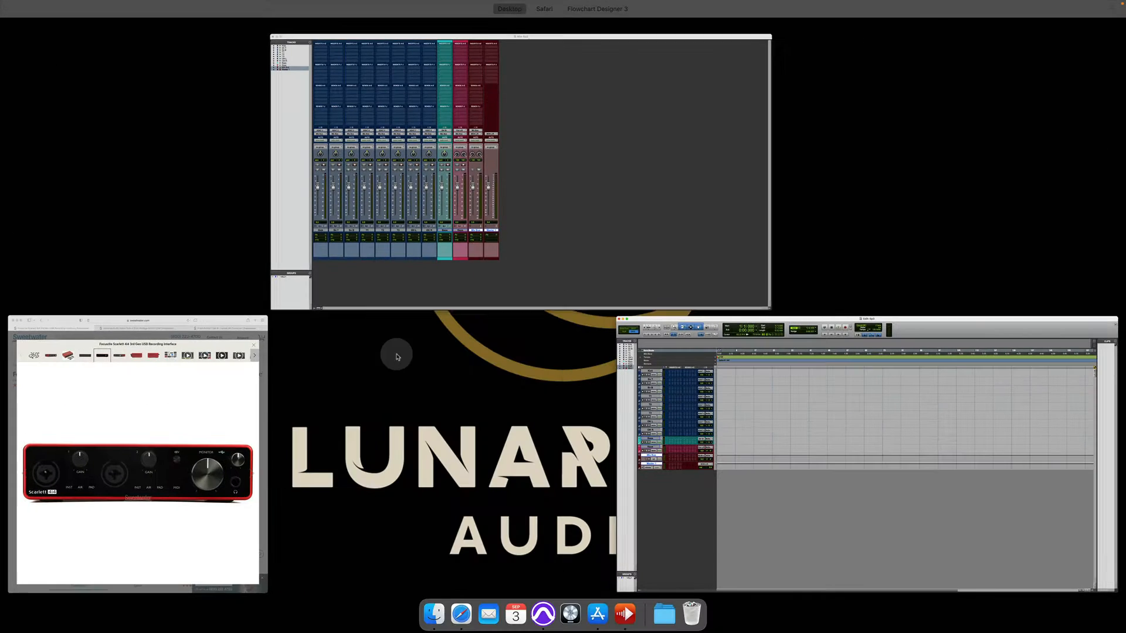
left_click(91, 395)
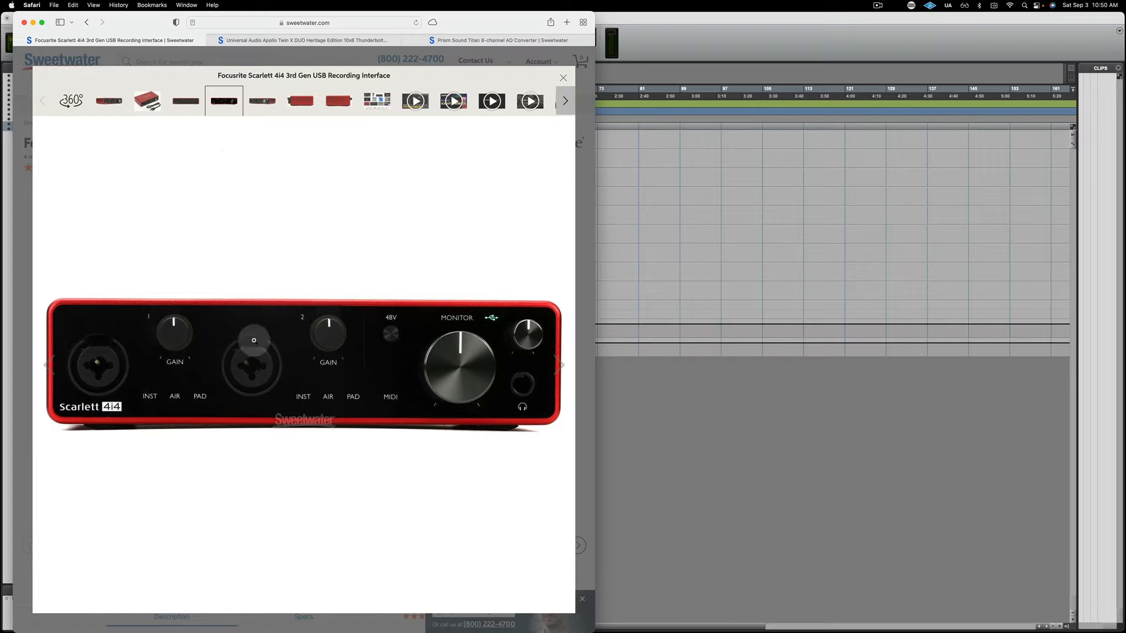
left_click(185, 103)
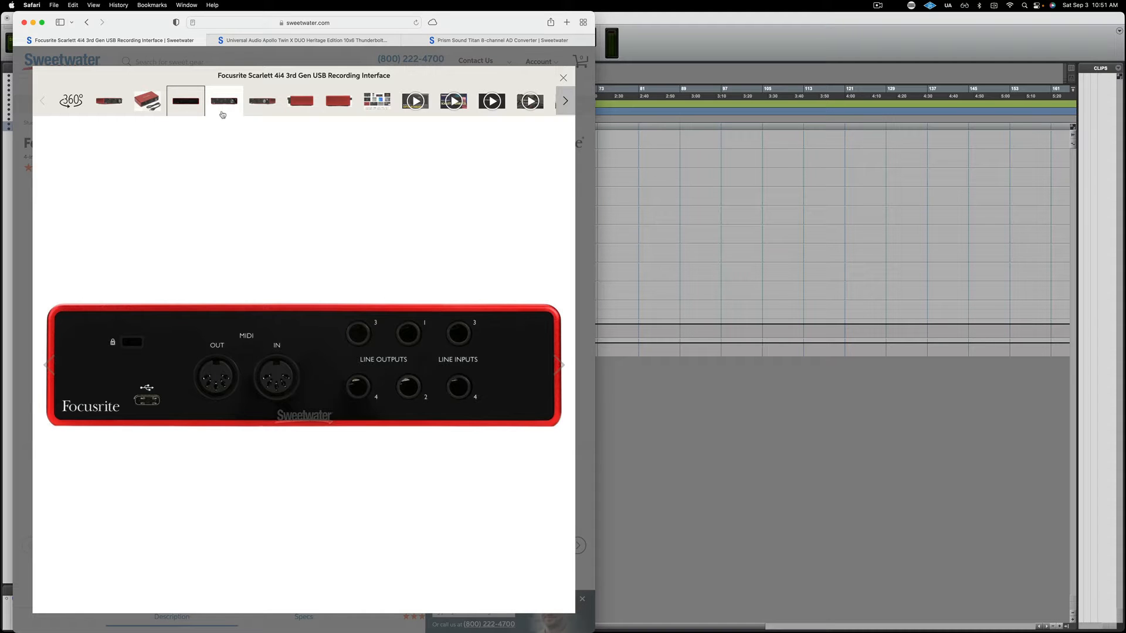
left_click(254, 40)
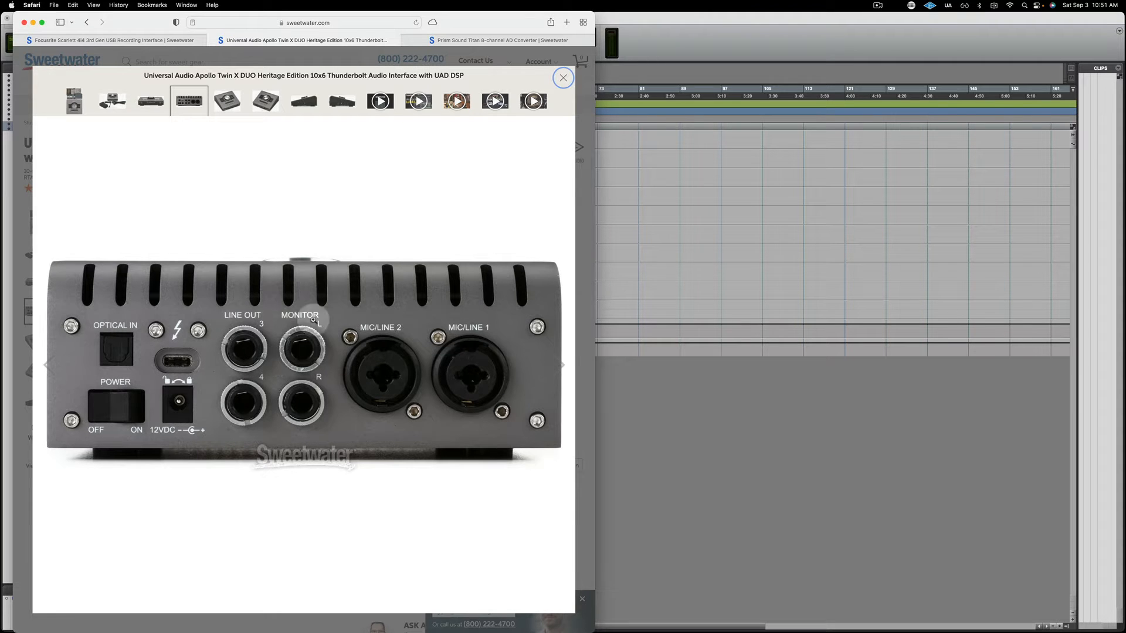
Step: Examine the Prism Sound Titan's rear inputs, line outputs and digital connections up close, and return to Pro Tools
left_click(485, 41)
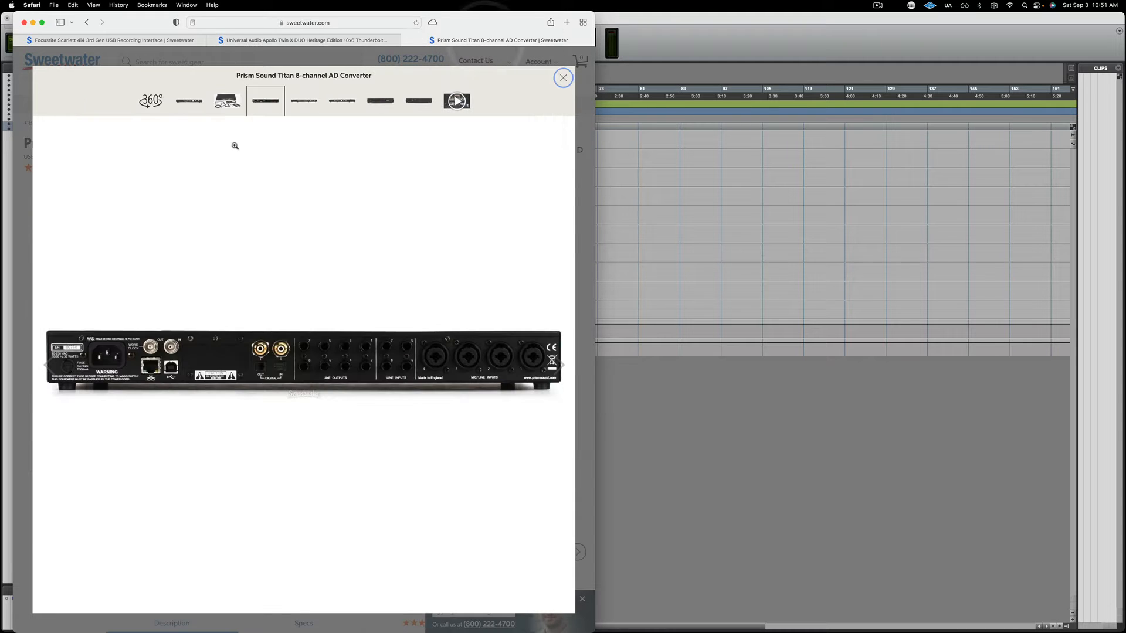
left_click(472, 362)
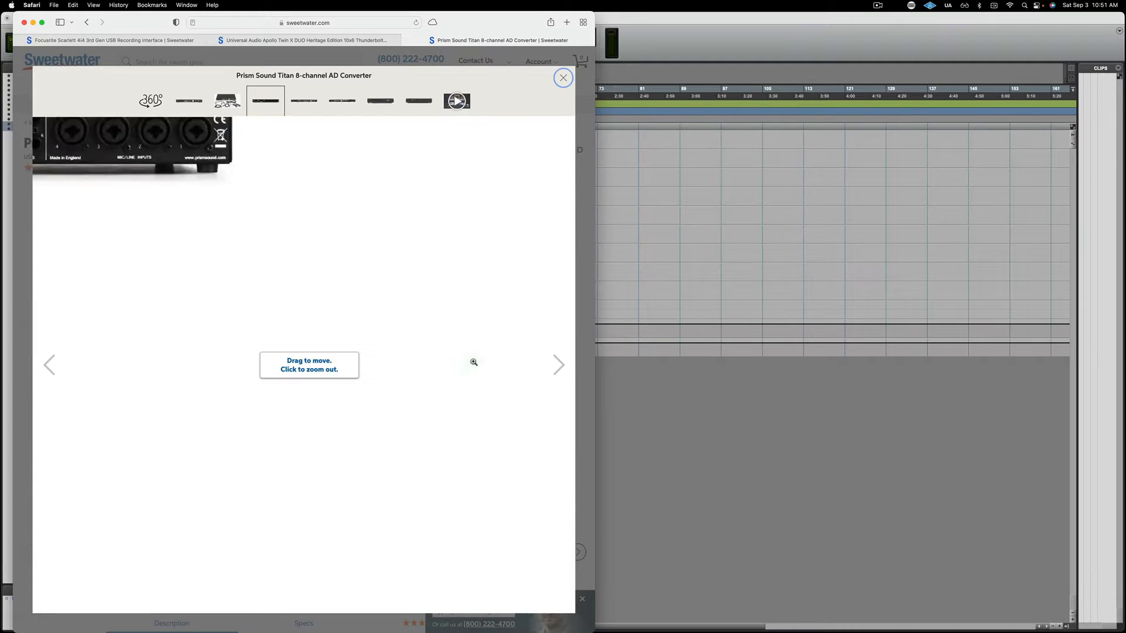
left_click_drag(186, 208, 395, 422)
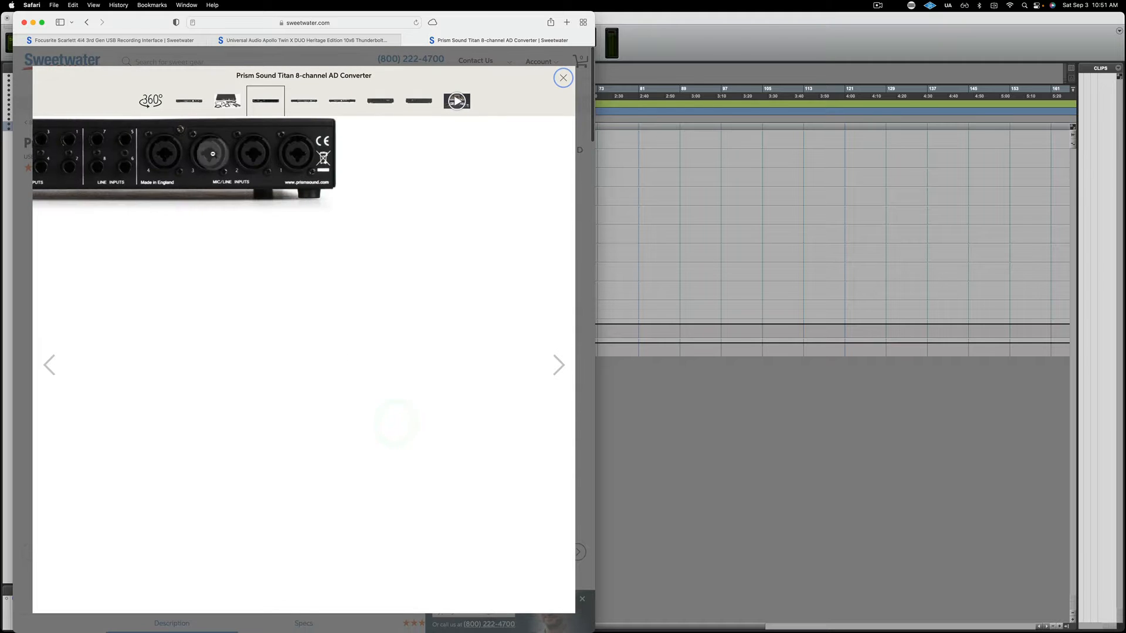
left_click_drag(238, 146, 339, 203)
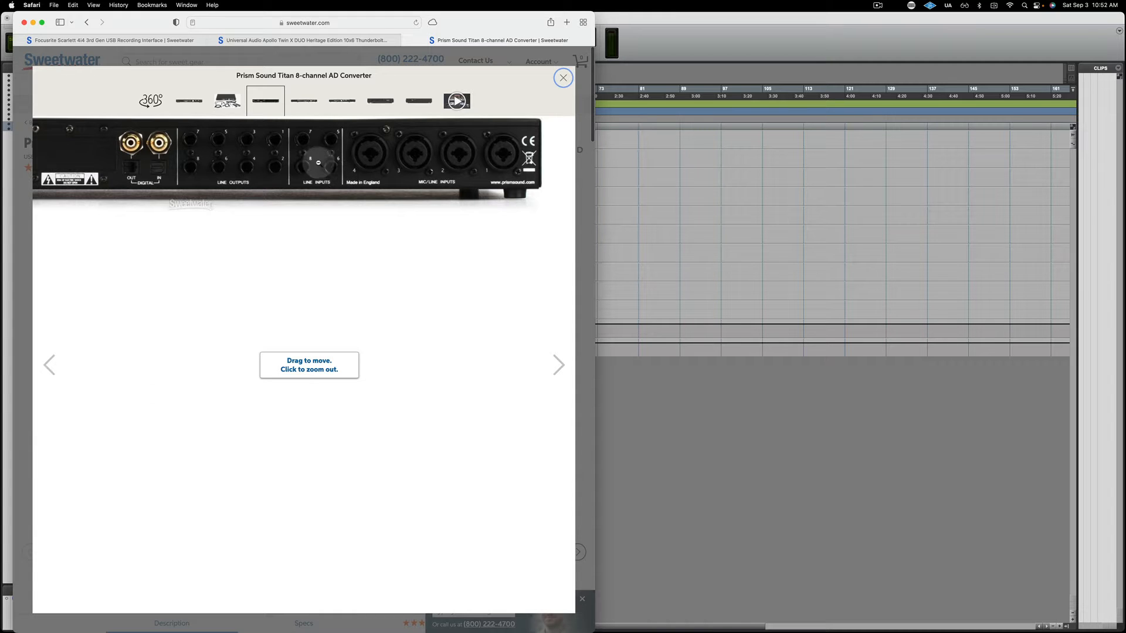
left_click_drag(371, 169, 464, 172)
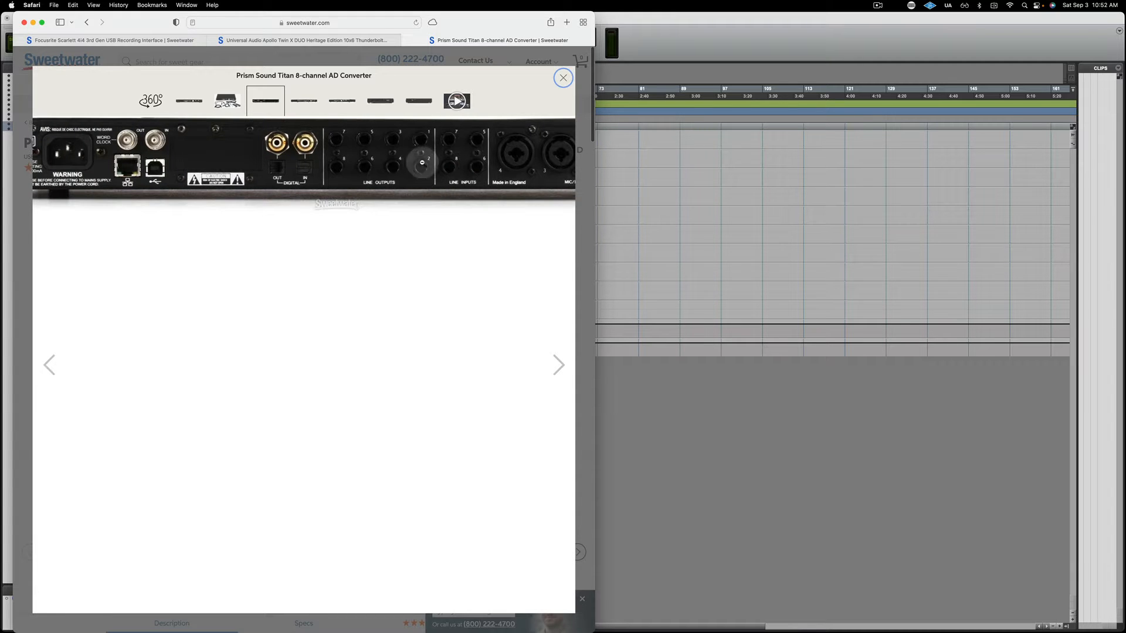
left_click_drag(350, 159, 398, 161)
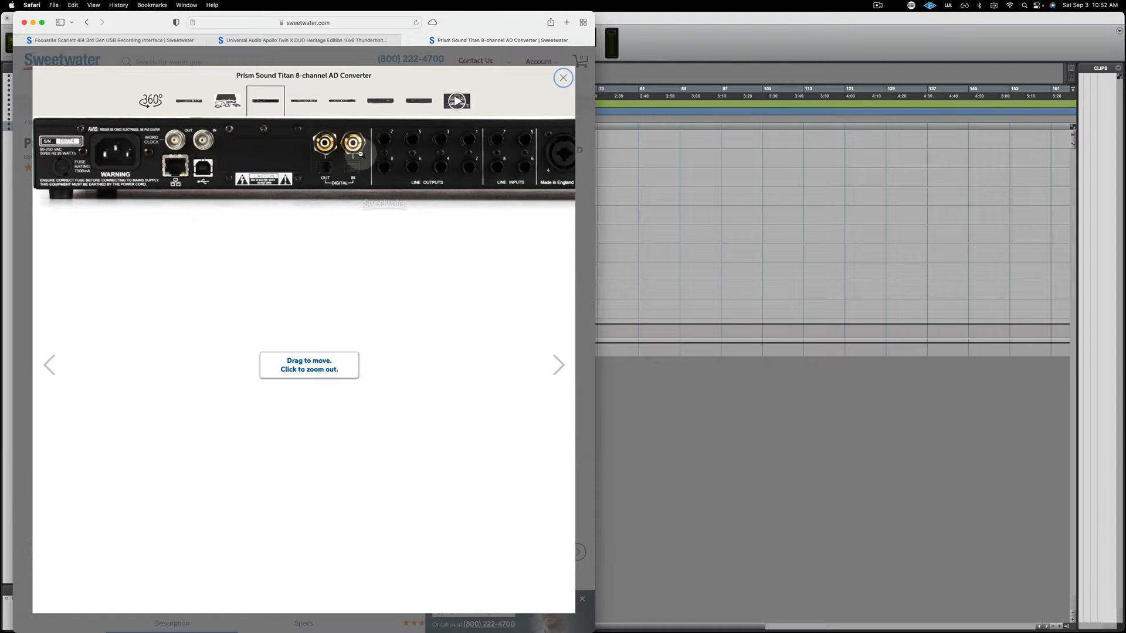
left_click_drag(360, 154, 211, 151)
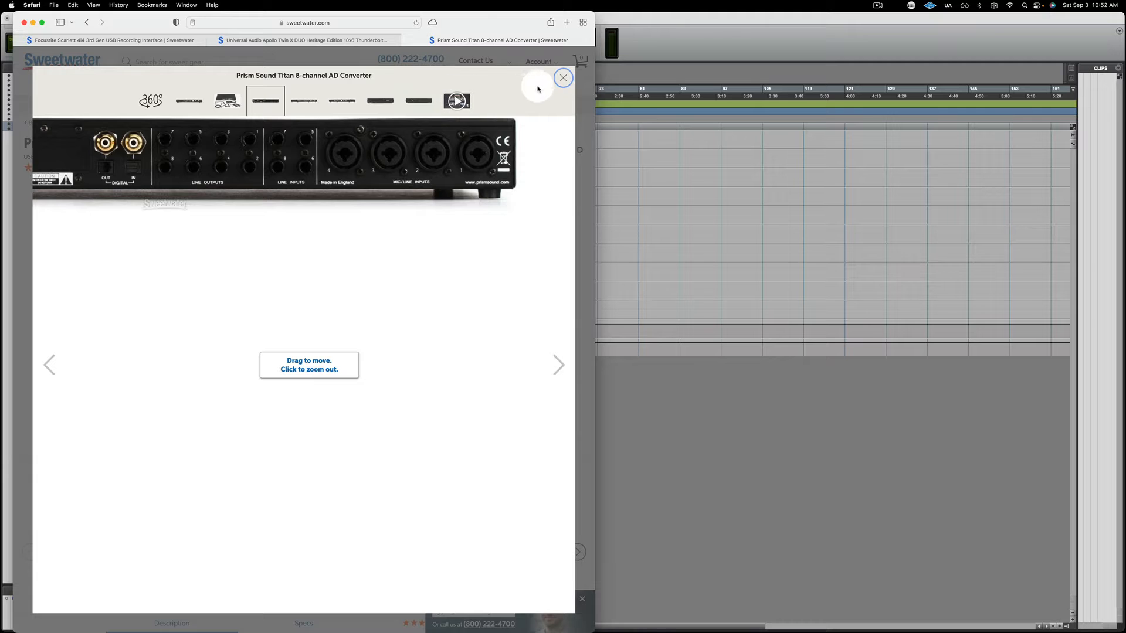
left_click(702, 54)
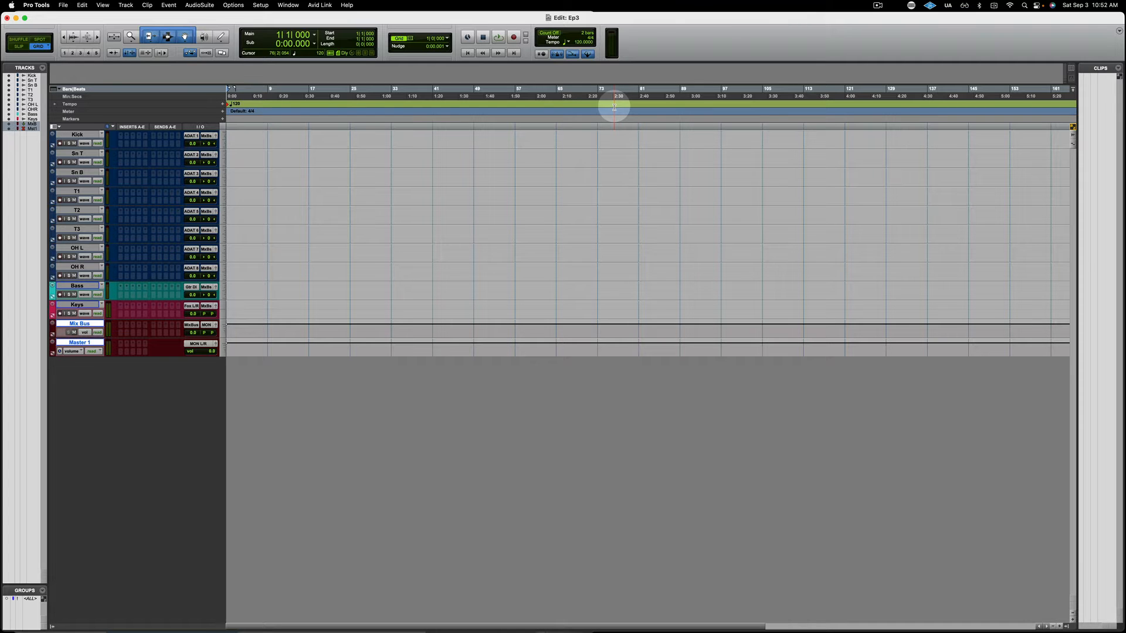
Step: Switch to Safari to view the Scarlett 4i4's front panel again, and return to Pro Tools
key("ctrl+Up")
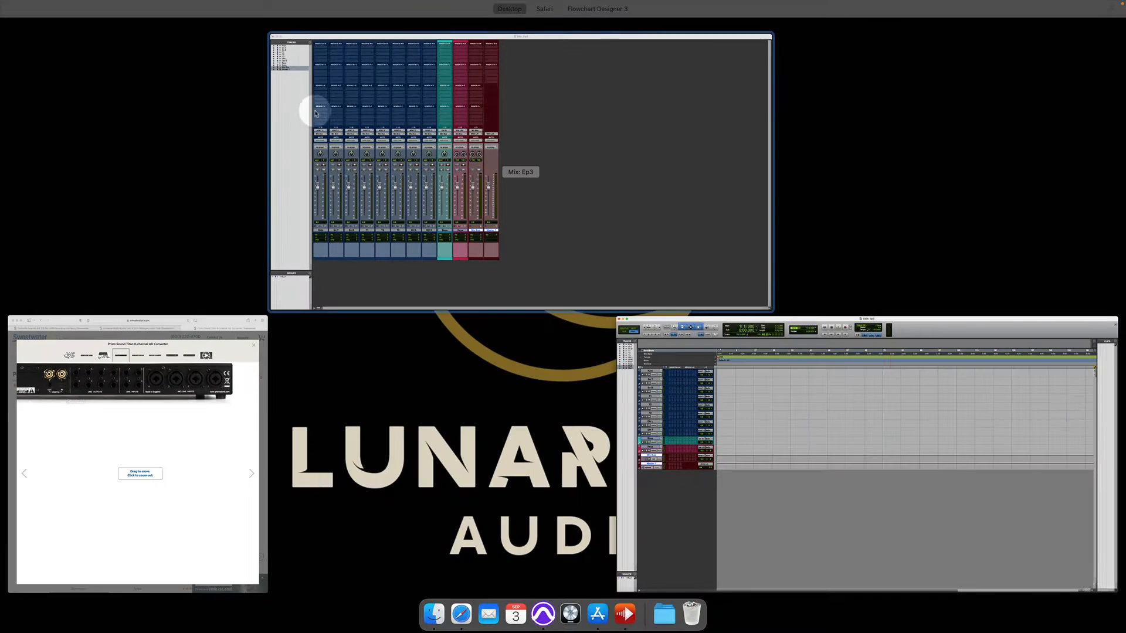
left_click(202, 478)
left_click(114, 41)
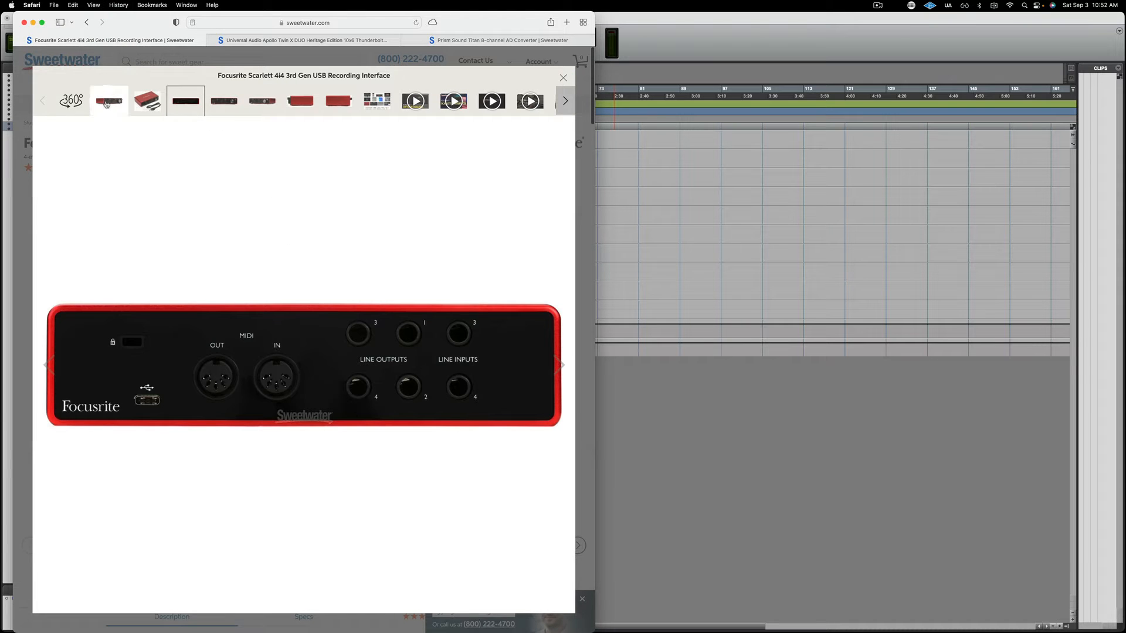
left_click(221, 105)
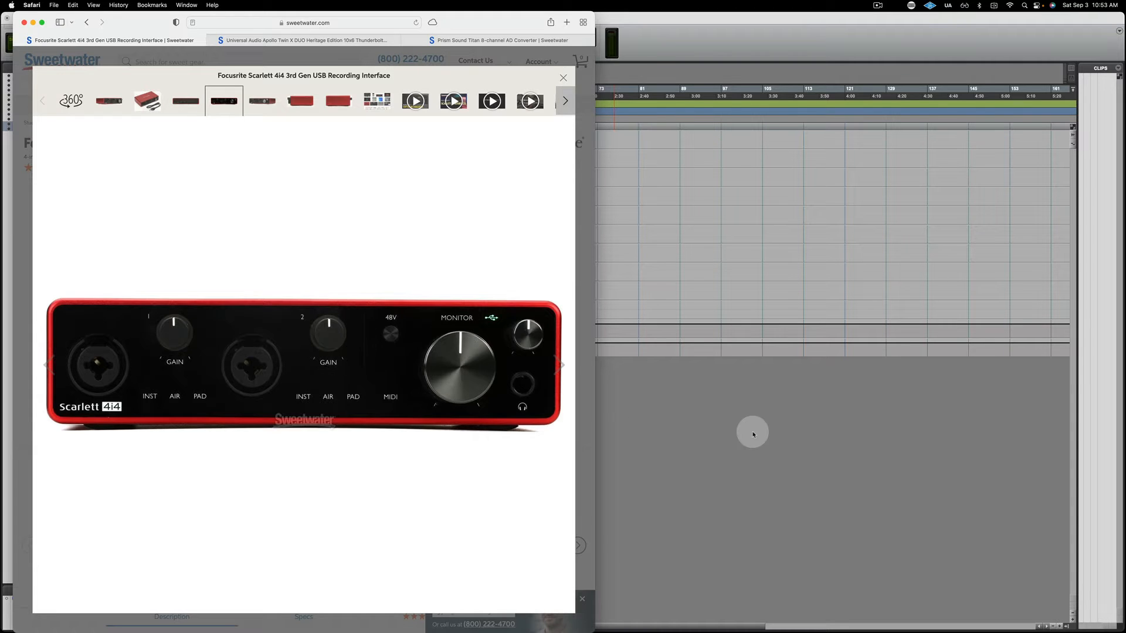
left_click(749, 432)
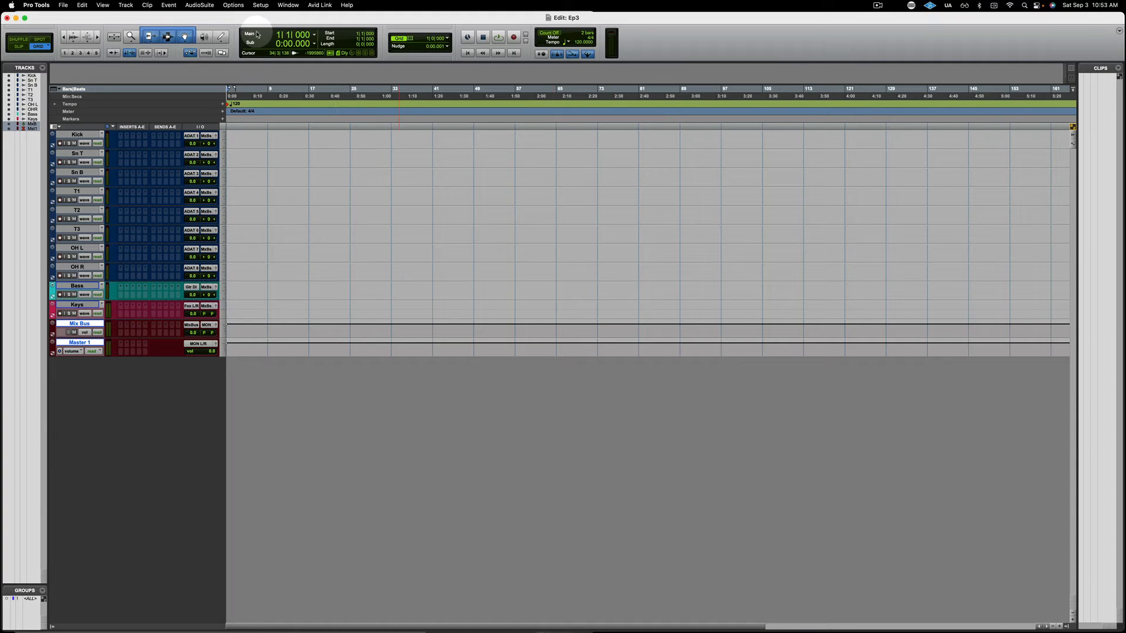
Step: Open the I/O Setup and display the session's input paths
left_click(233, 5)
mouse_move(261, 4)
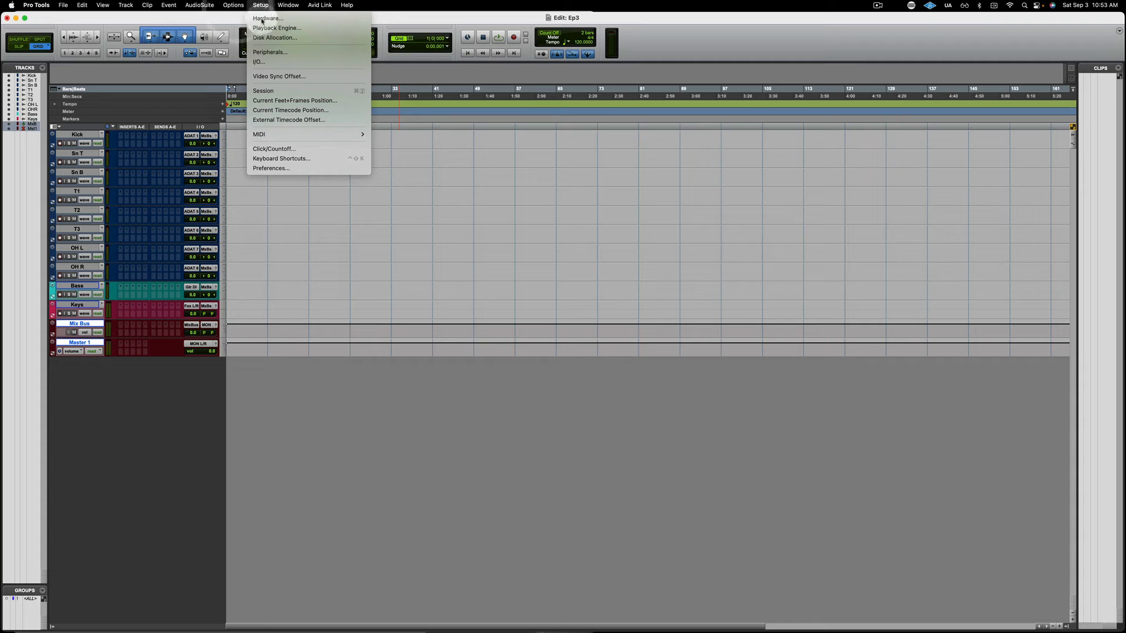
left_click(265, 62)
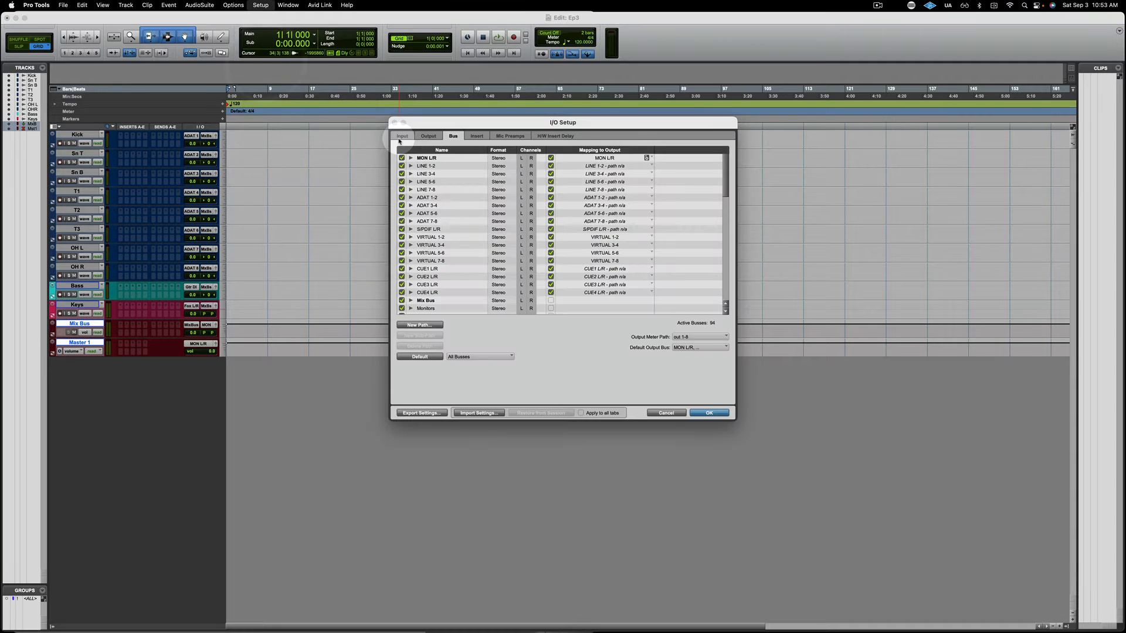
left_click(401, 136)
Step: Examine the list of input paths and the list of output paths in the I/O Setup
scroll(451, 232, "down", 3)
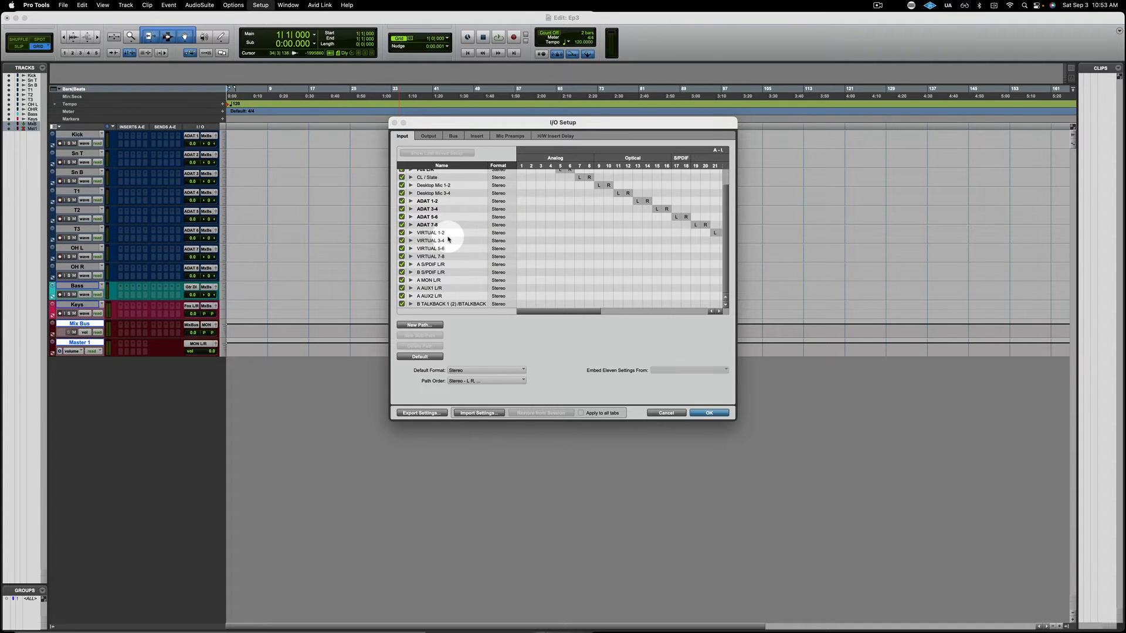
left_click(427, 136)
scroll(446, 228, "down", 3)
scroll(447, 226, "up", 3)
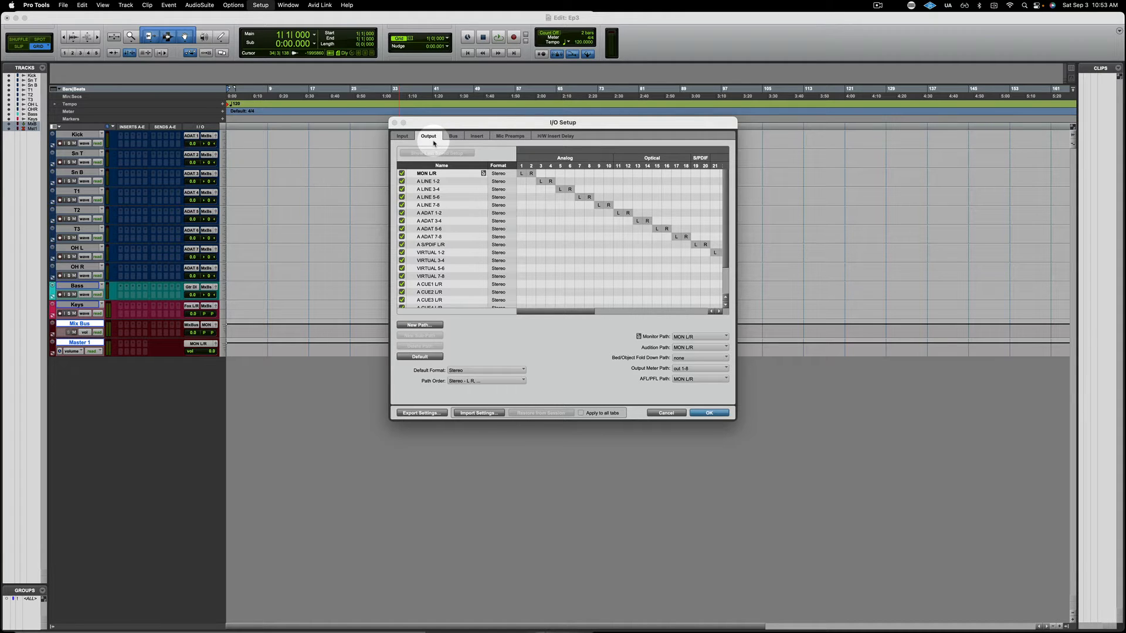
Step: Examine how the input paths are assigned to the interface's analog, optical and S/PDIF channels
left_click(398, 139)
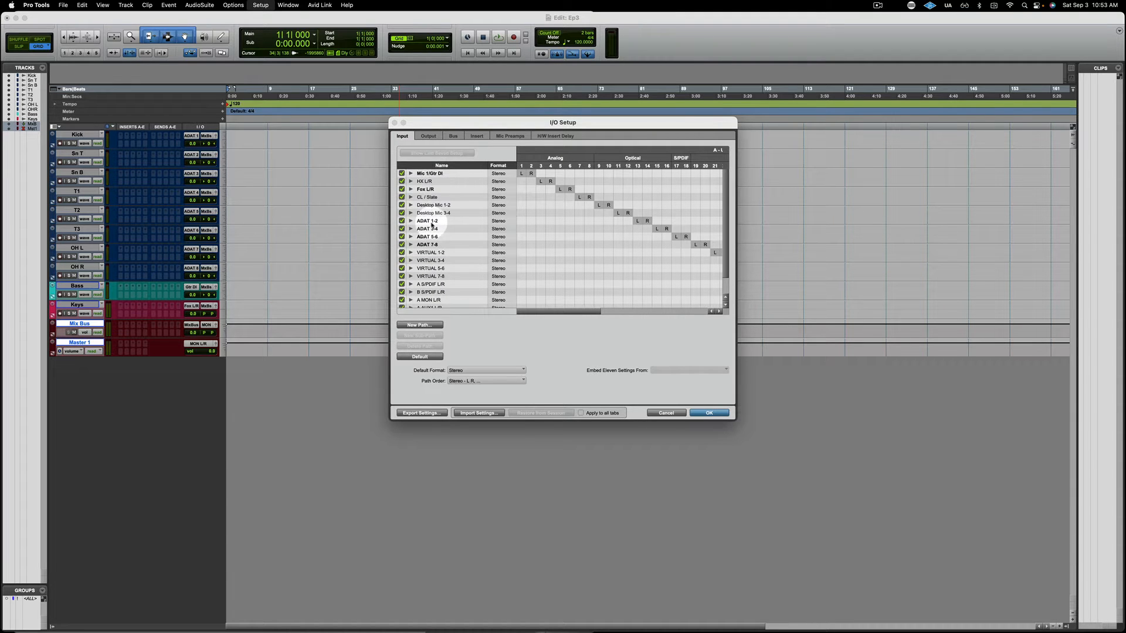
scroll(441, 254, "down", 3)
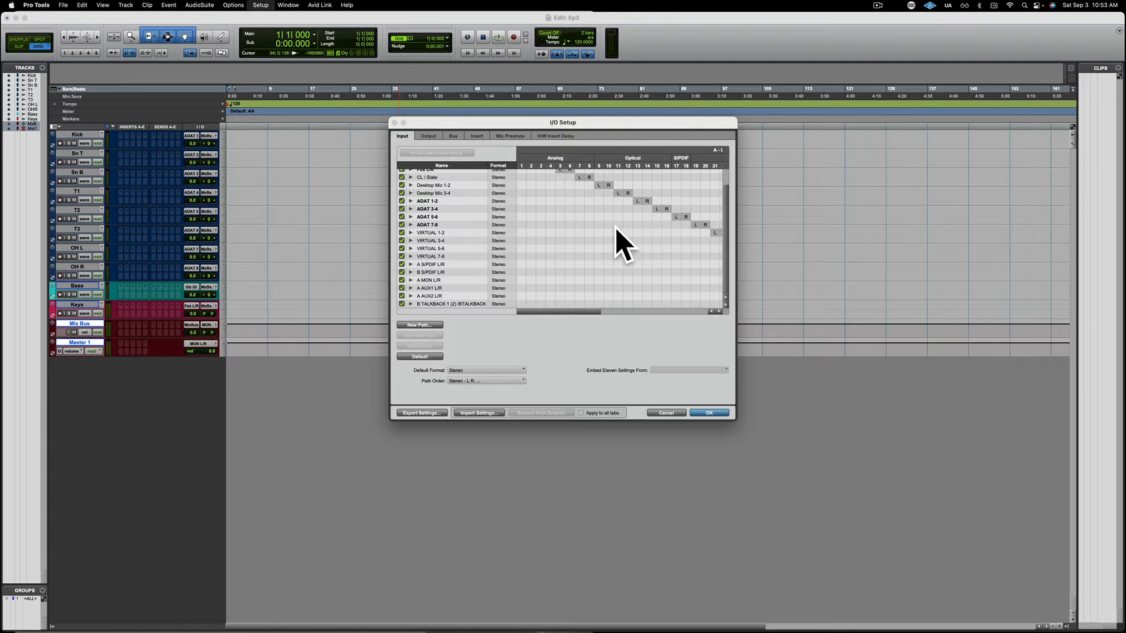
scroll(617, 216, "up", 1)
scroll(617, 216, "up", 2)
scroll(616, 216, "right", 5)
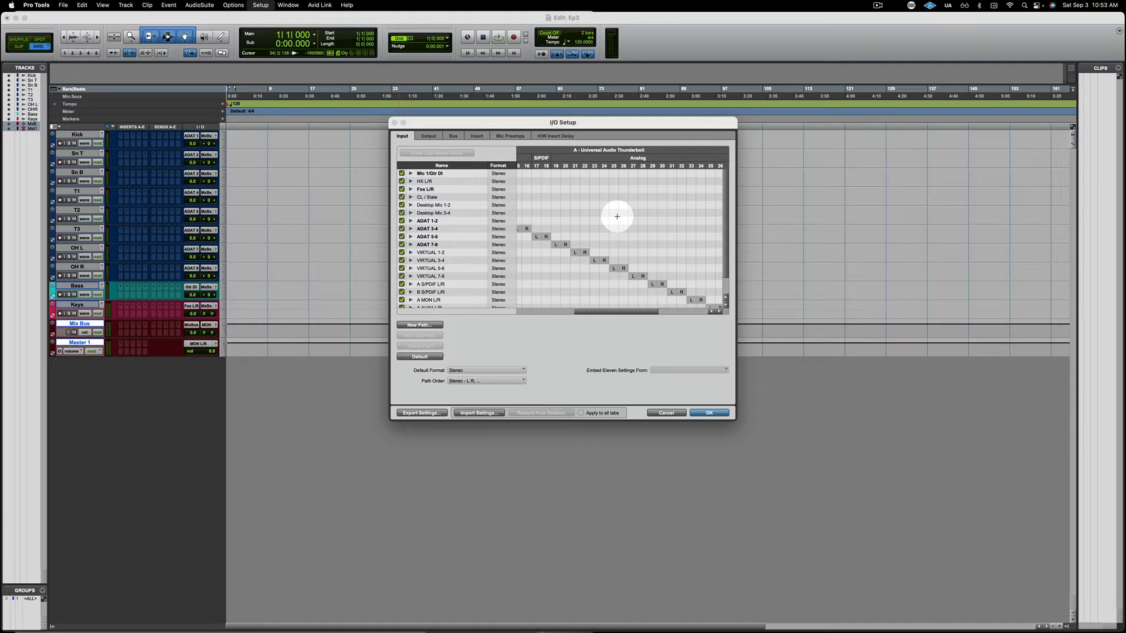
scroll(617, 217, "right", 4)
scroll(617, 217, "down", 3)
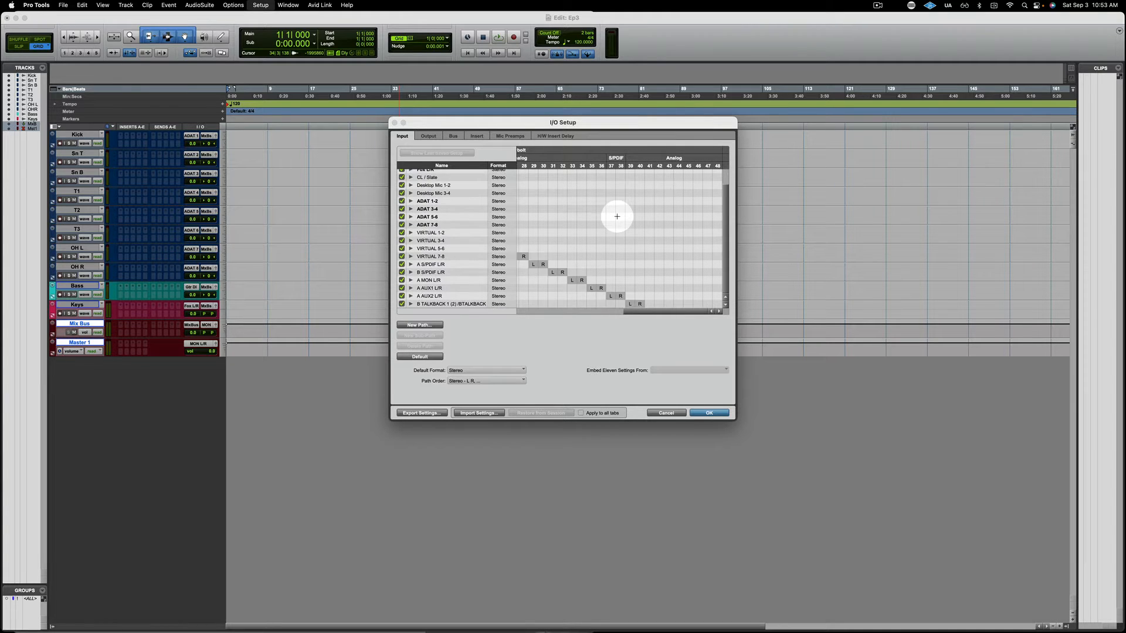
scroll(617, 216, "left", 7)
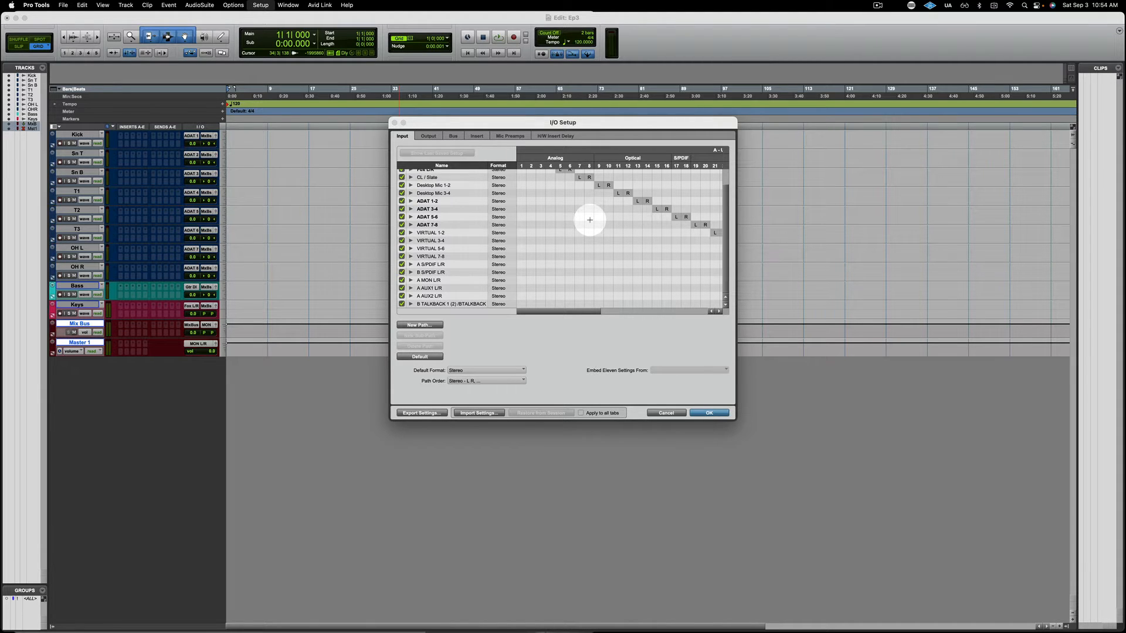
scroll(463, 211, "up", 2)
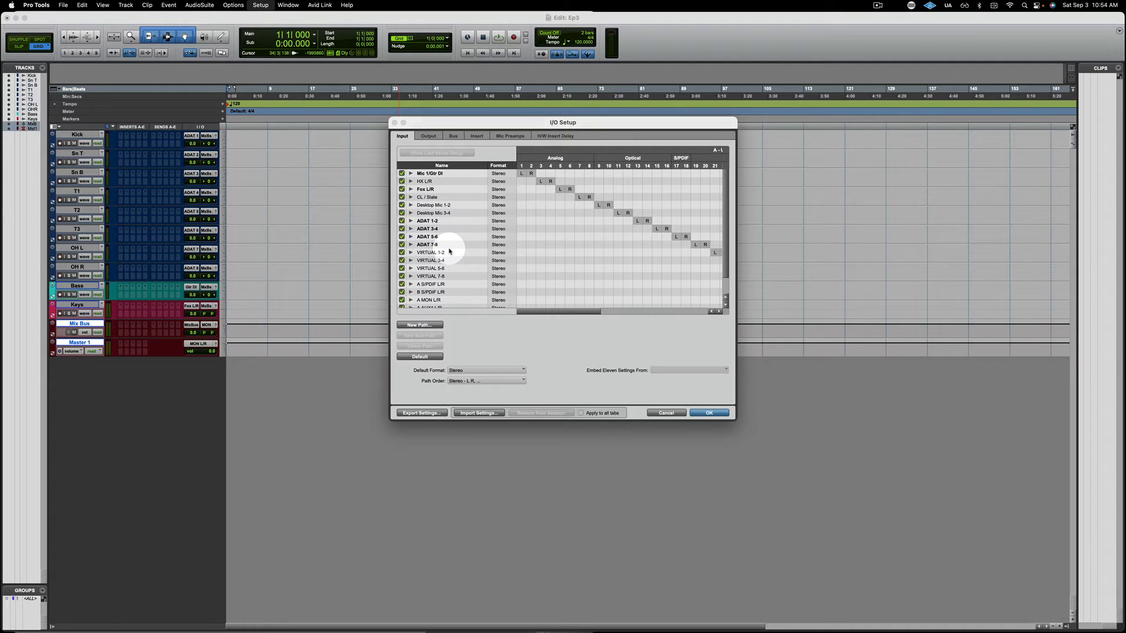
Step: Delete all existing input paths from the I/O Setup
left_click(445, 197)
key("super+a")
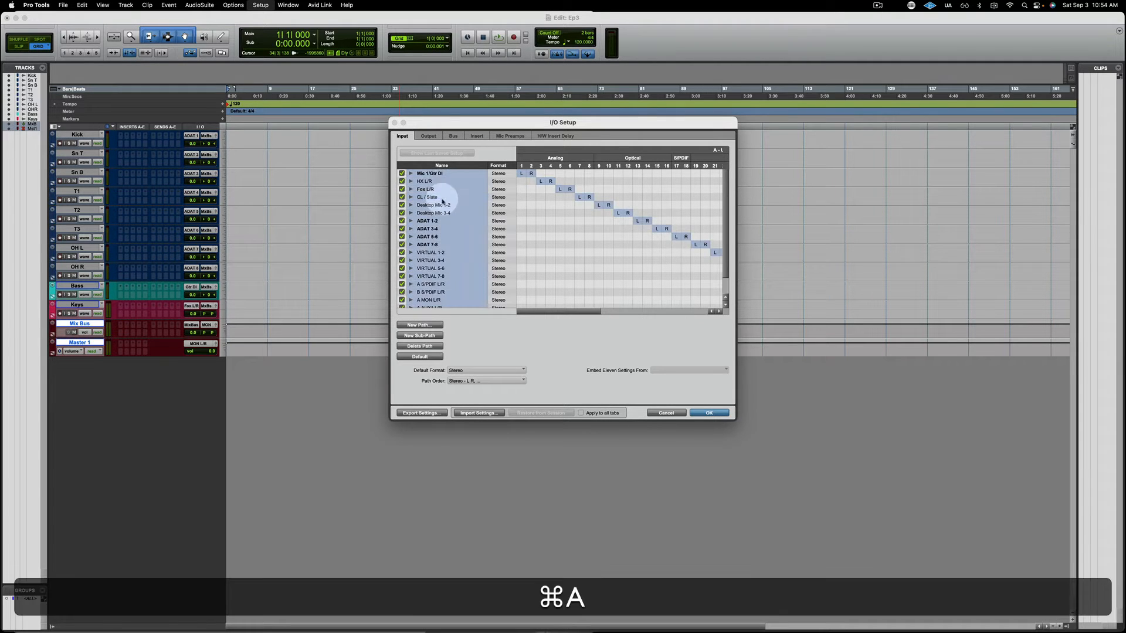
left_click(430, 351)
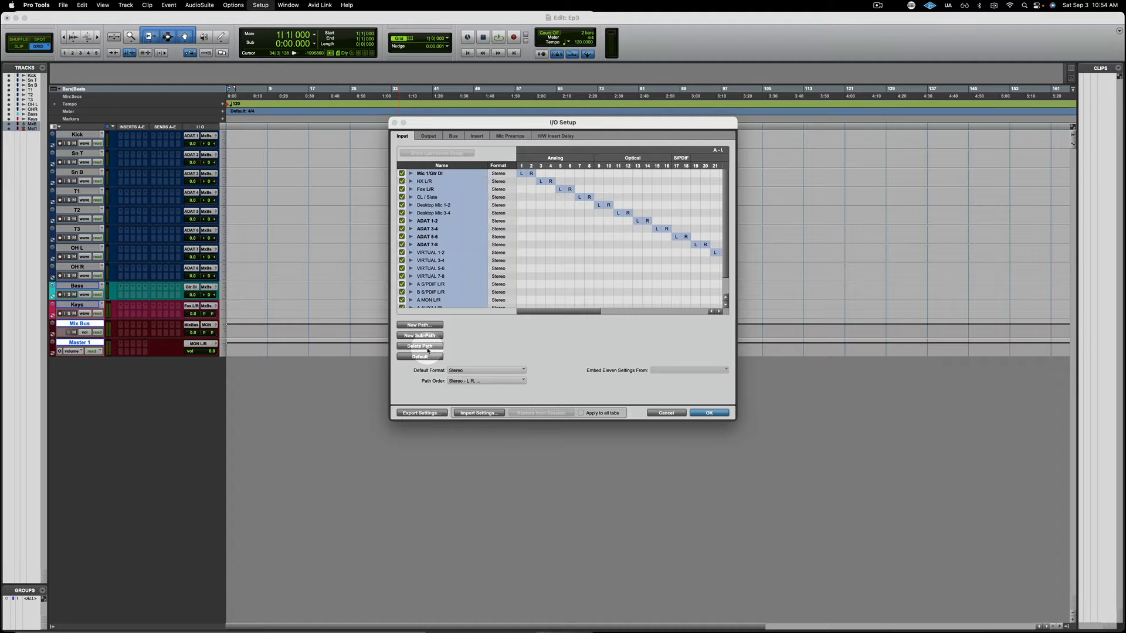
left_click(633, 256)
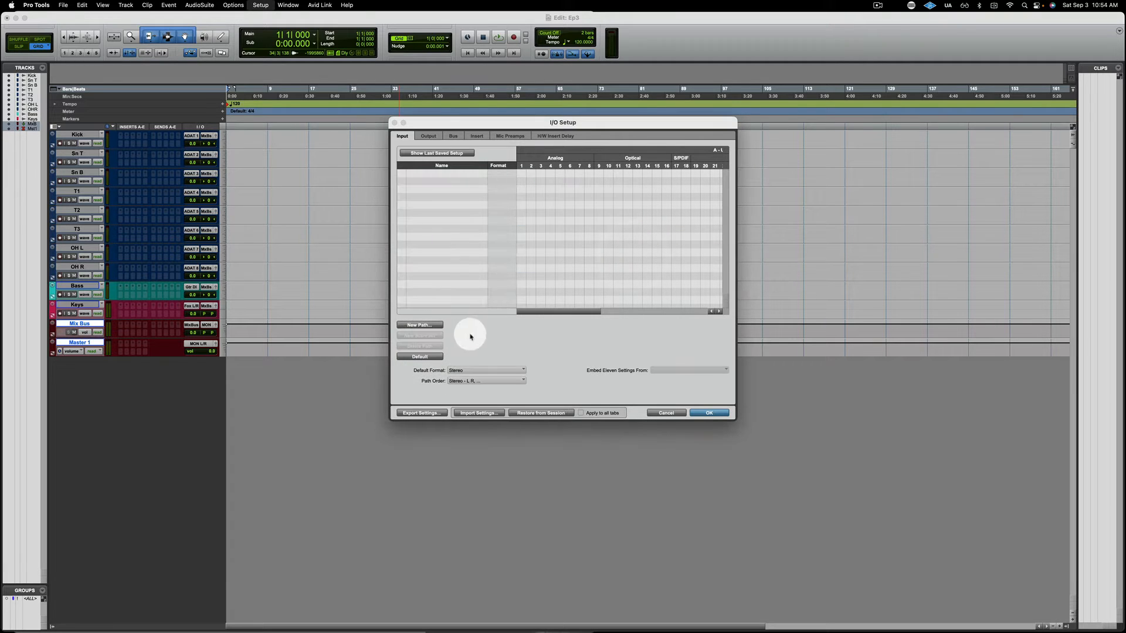
Step: Create the default set of input paths for the connected interface and review the list
left_click(421, 358)
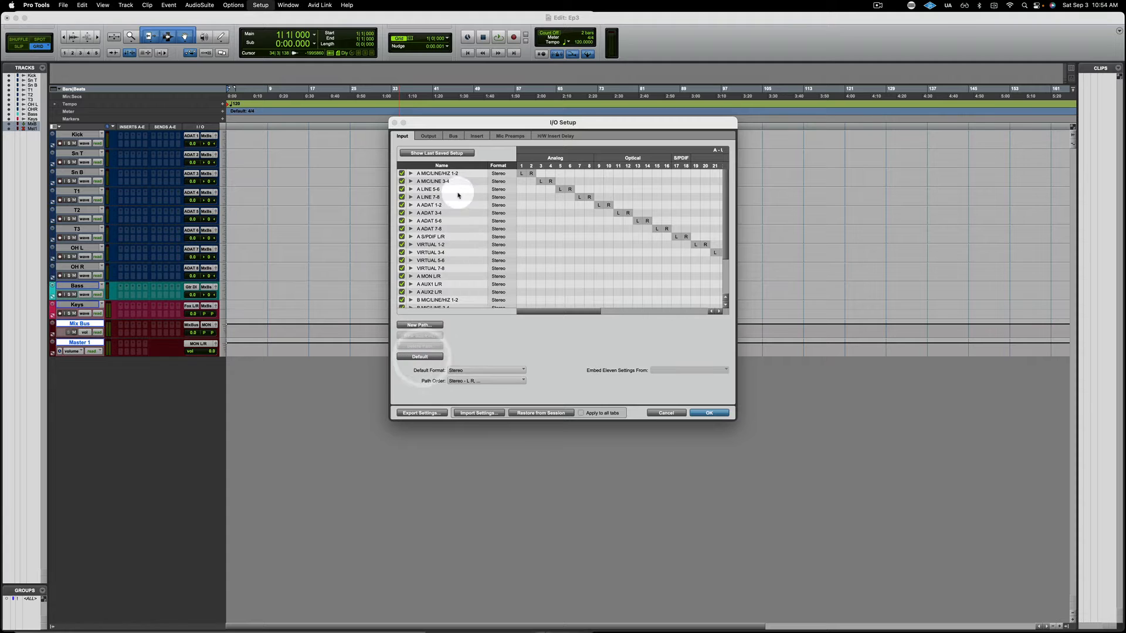
scroll(444, 273, "down", 3)
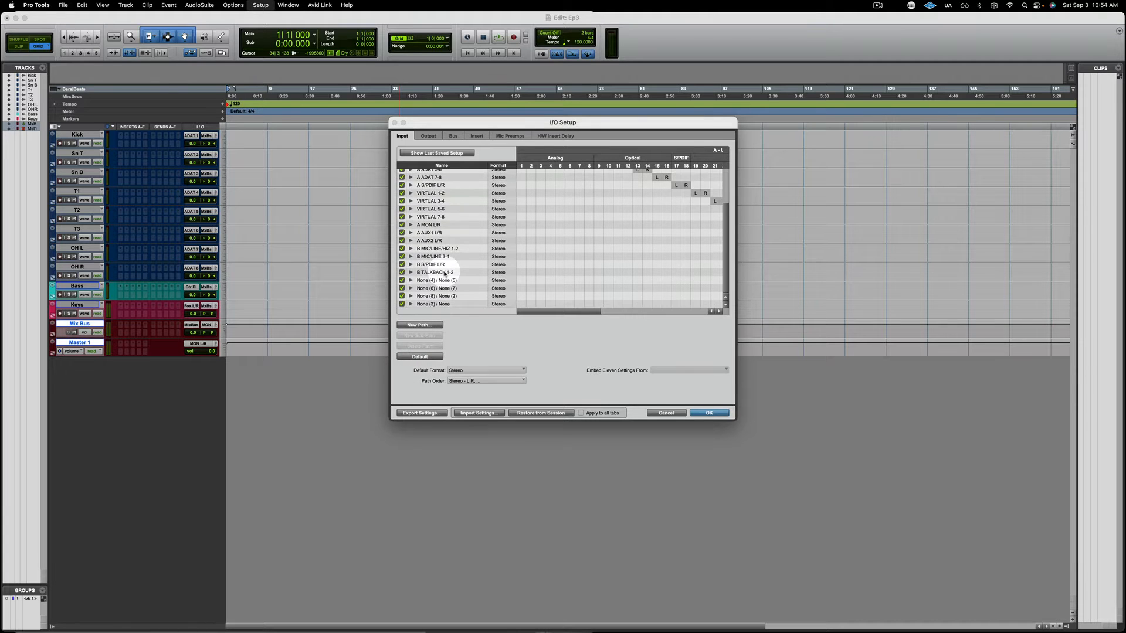
scroll(444, 273, "up", 3)
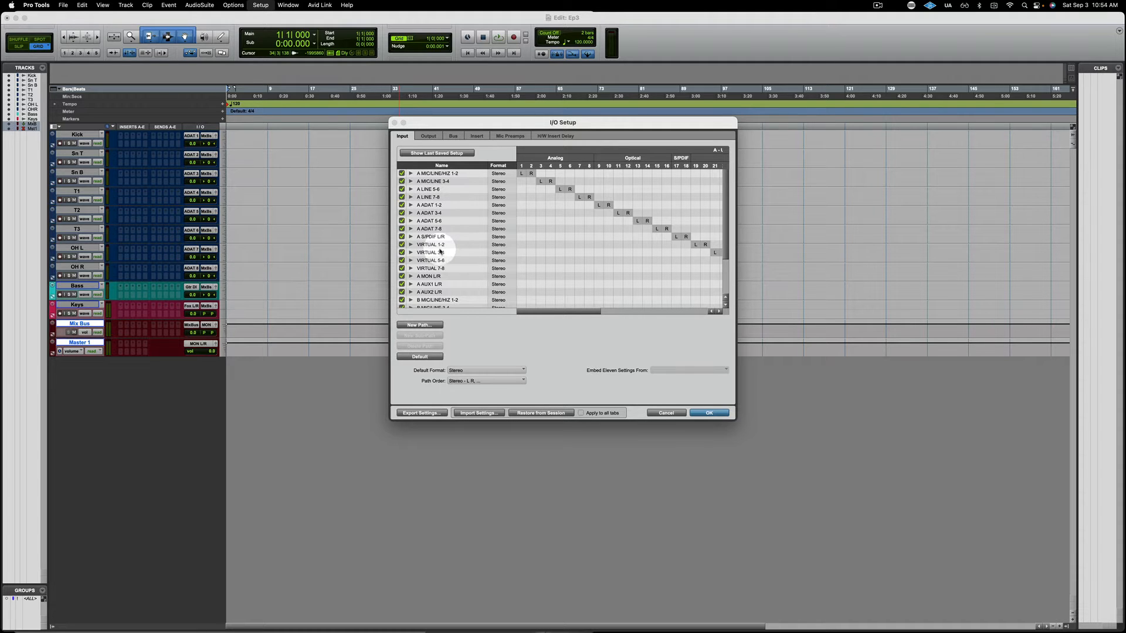
Step: Rename the A MIC/LINE 3-4 input path to HX Stomp and expand it to show its mono sub-paths
double_click(432, 181)
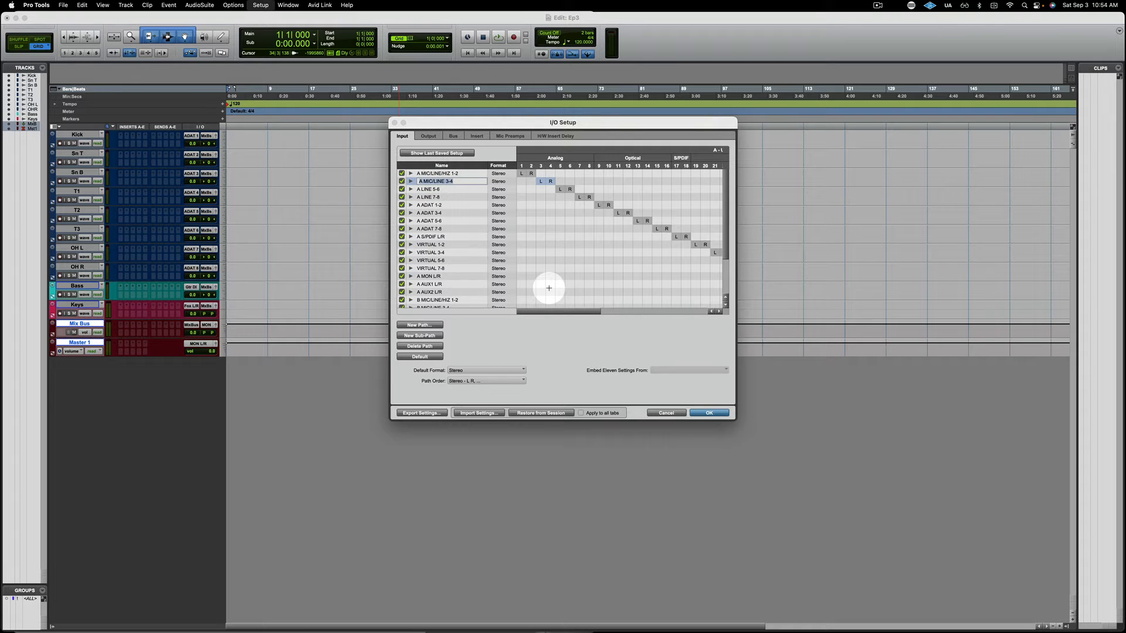
key("shift")
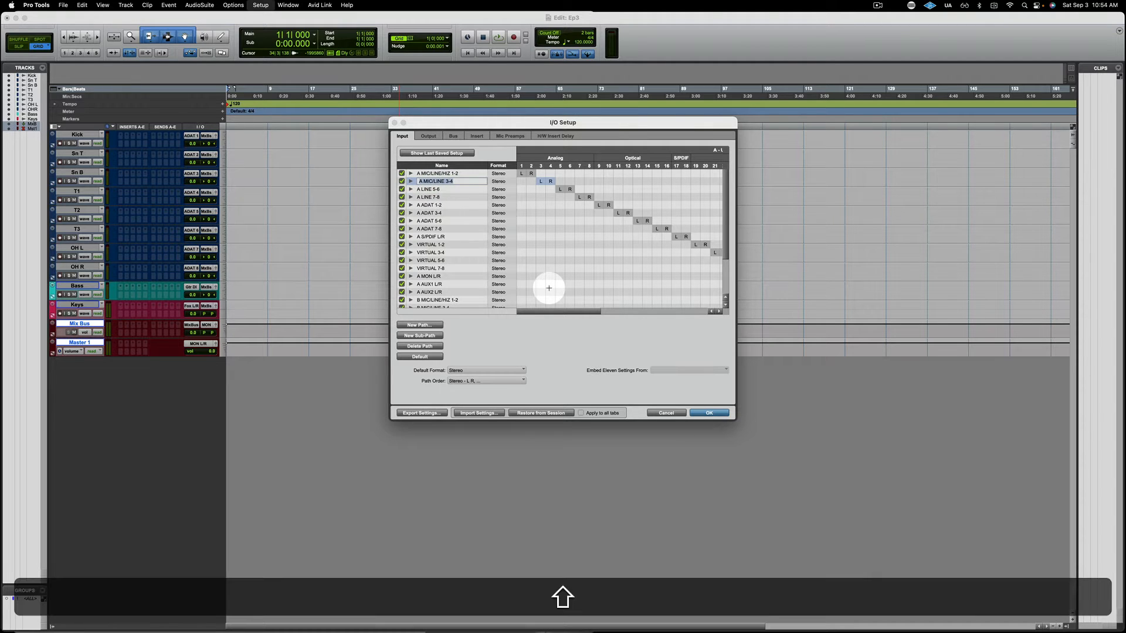
type("HX Stomp")
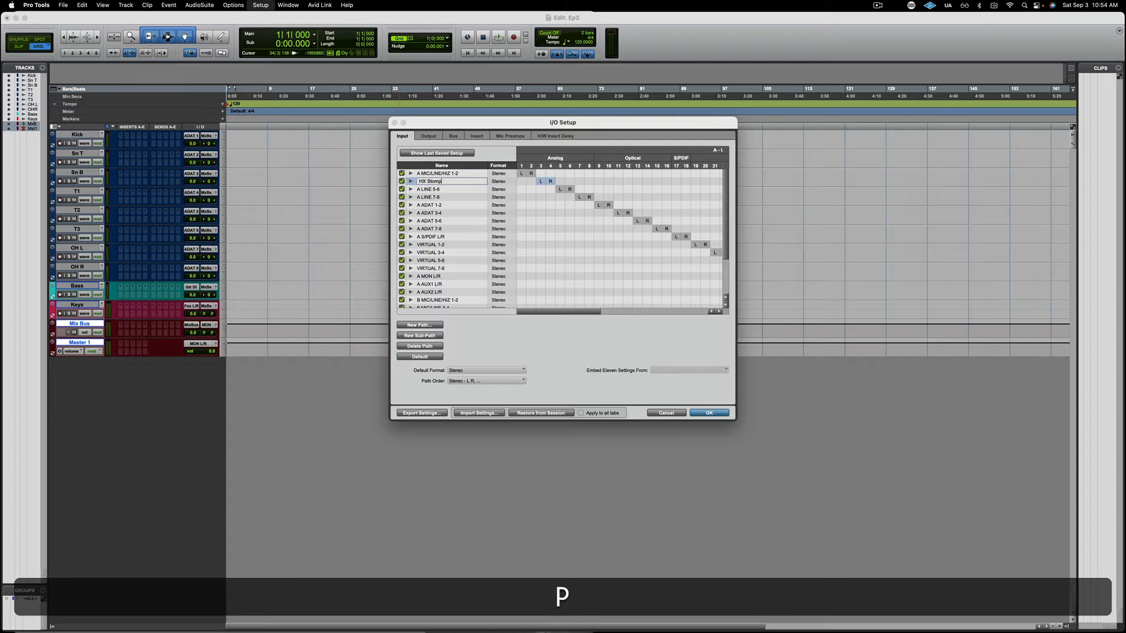
key("Return")
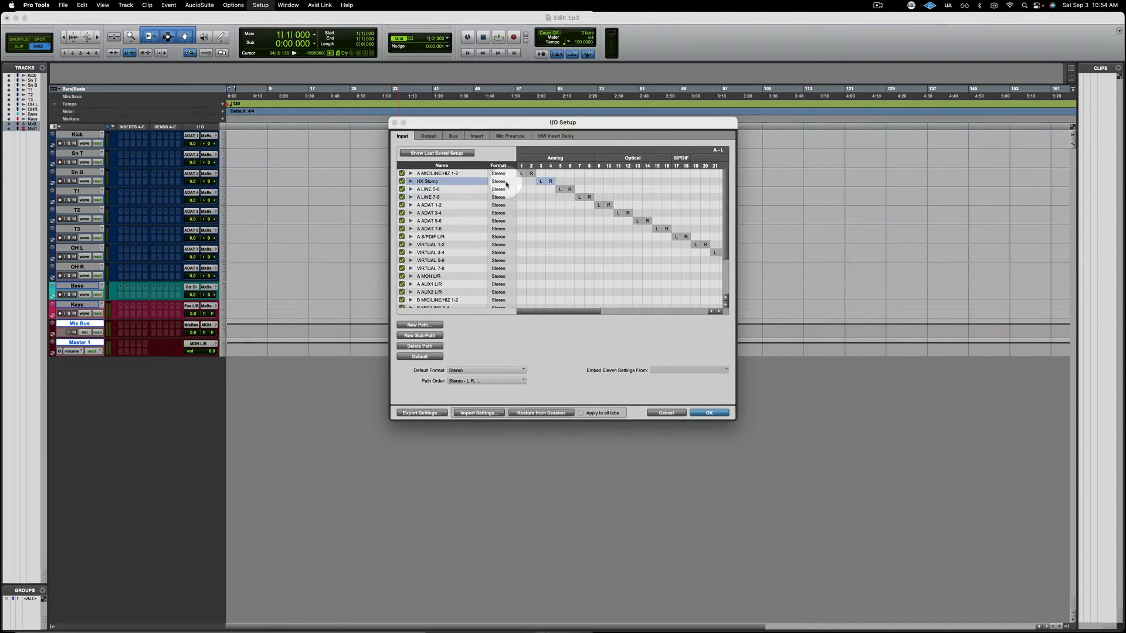
left_click(411, 182)
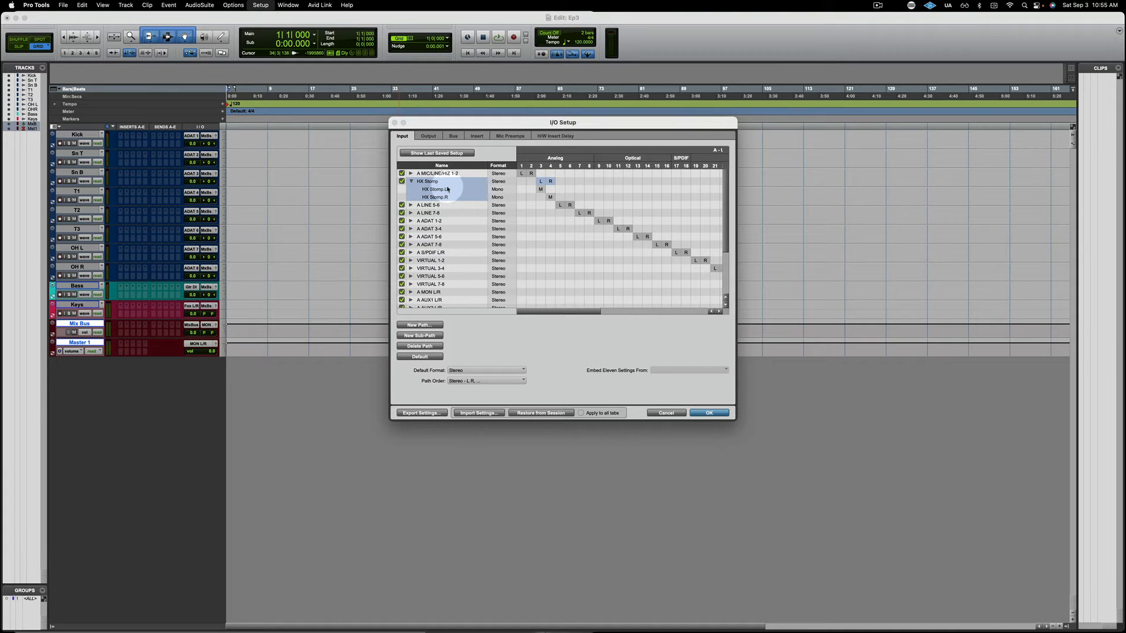
Step: Examine the full list of output paths and their channel assignments in the I/O Setup
left_click(427, 136)
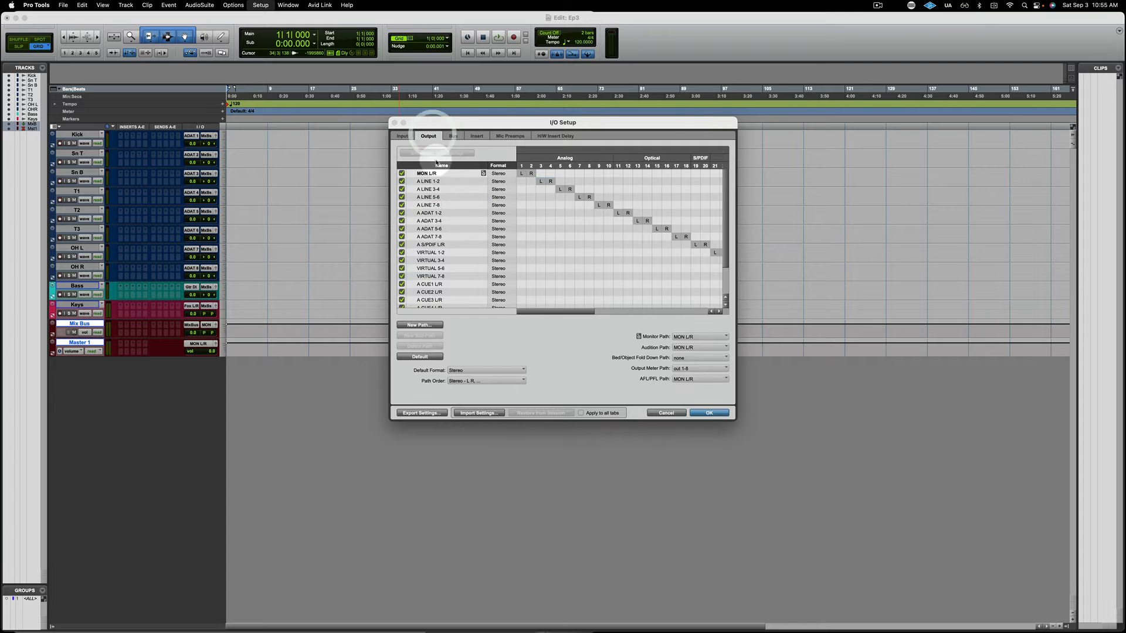
scroll(452, 198, "down", 3)
scroll(452, 198, "up", 3)
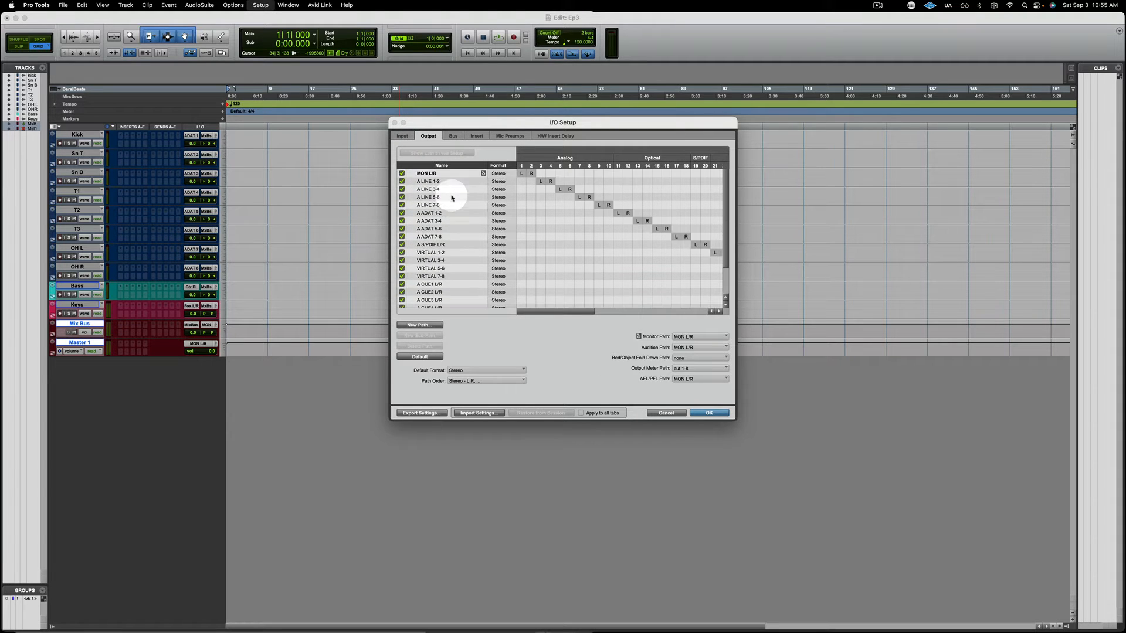
scroll(463, 200, "down", 4)
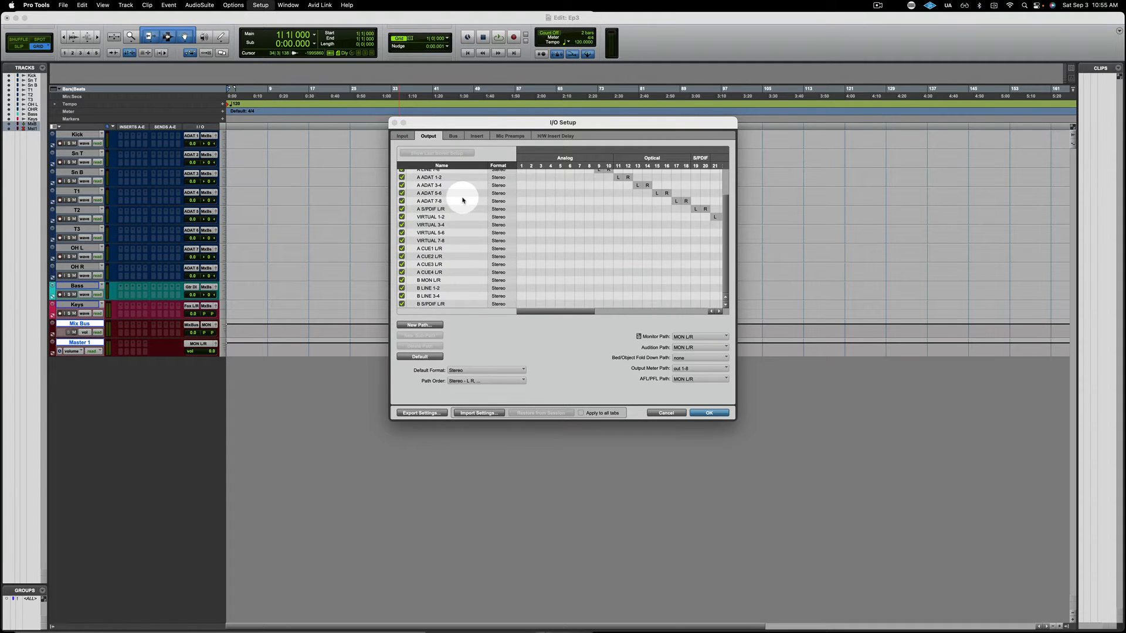
scroll(462, 200, "up", 3)
scroll(463, 200, "up", 2)
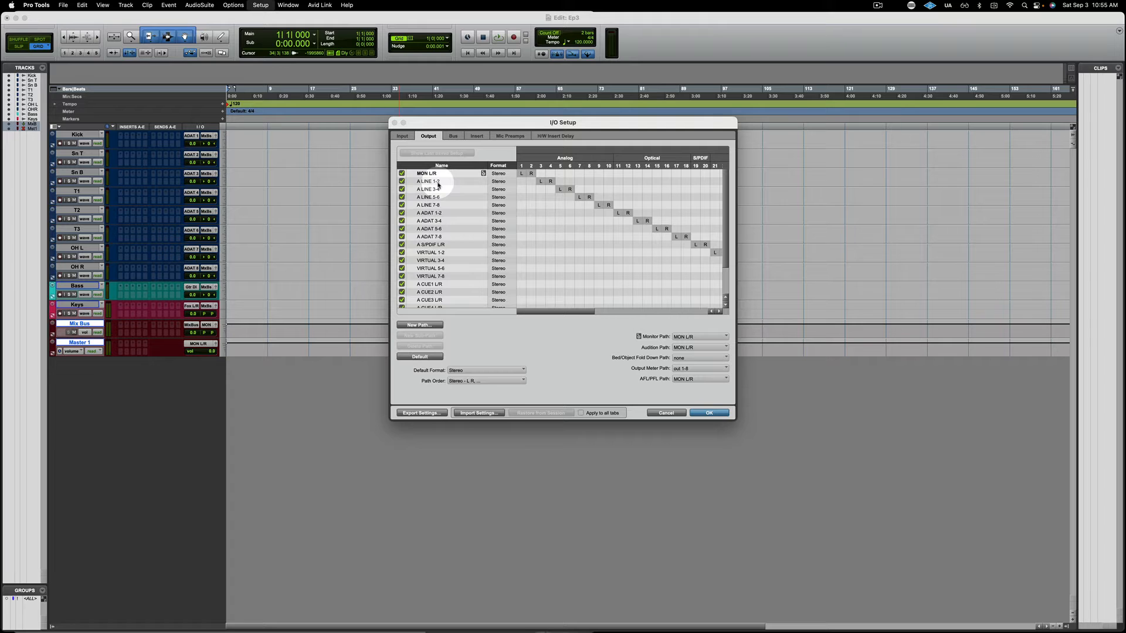
scroll(439, 193, "down", 5)
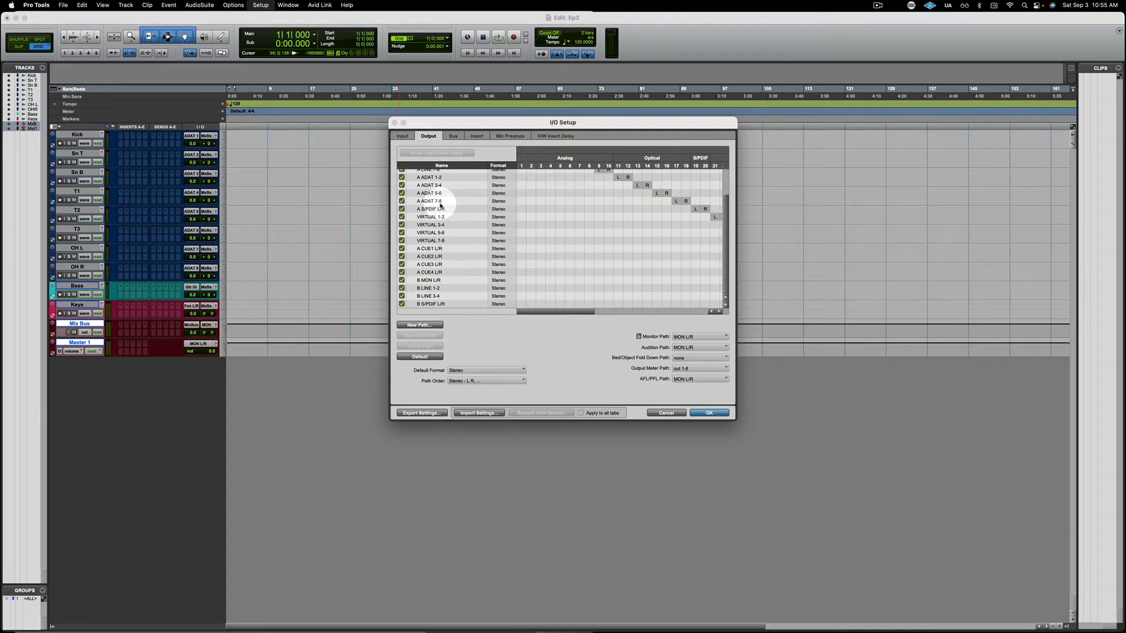
scroll(440, 205, "up", 5)
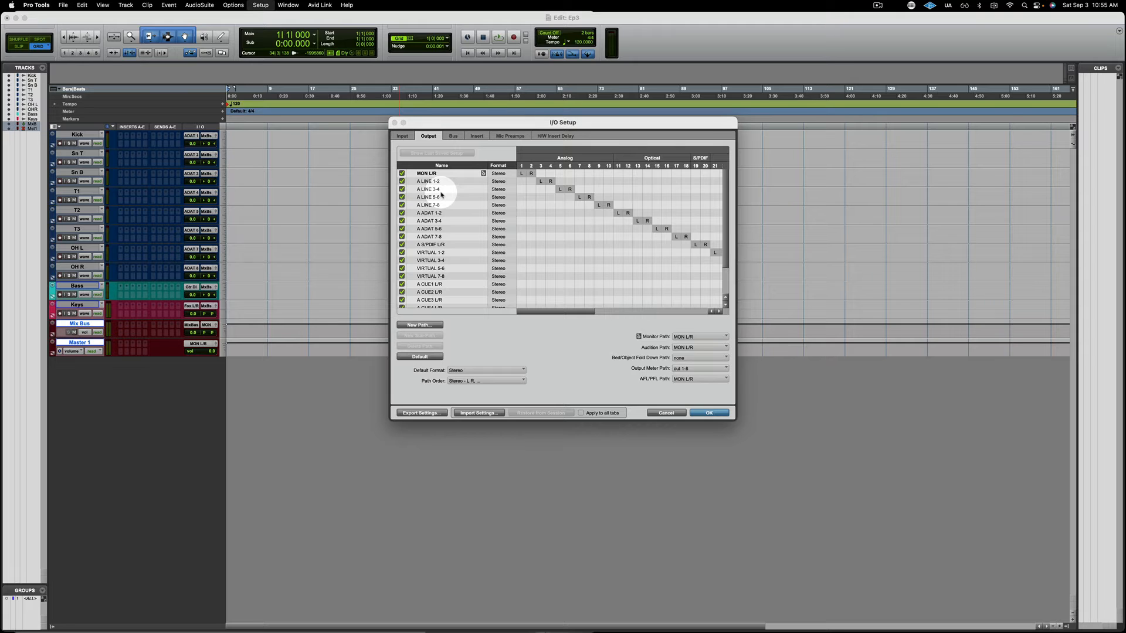
scroll(441, 194, "down", 4)
scroll(440, 194, "up", 4)
Step: Examine the bus paths and their output mappings, comparing them with the output paths and reviewing the custom mix buses
left_click(453, 138)
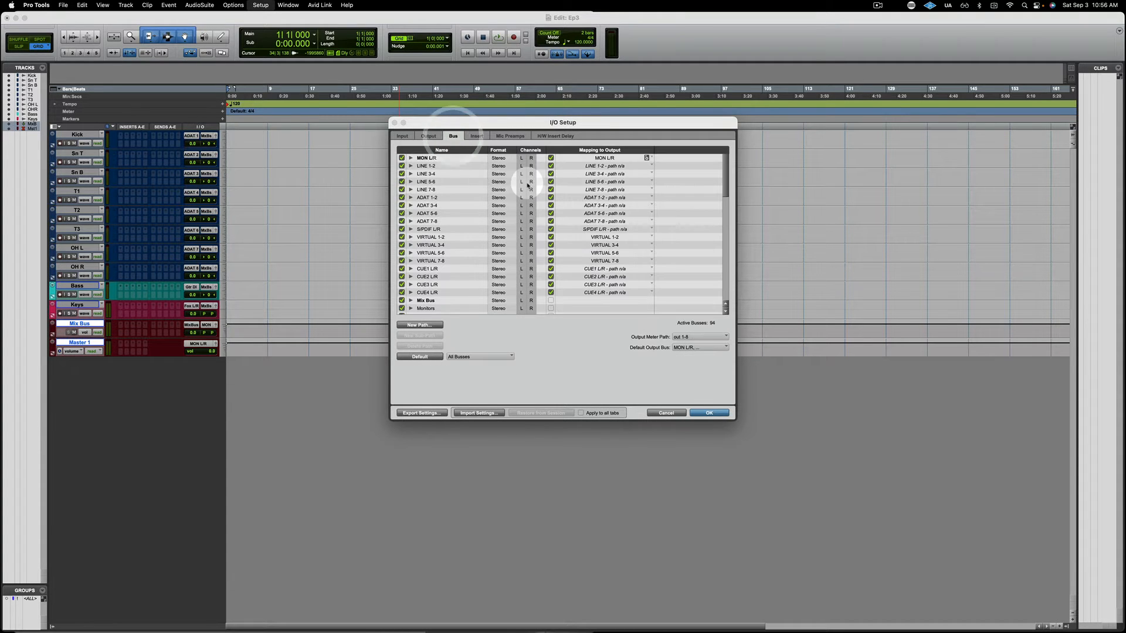
scroll(479, 270, "down", 5)
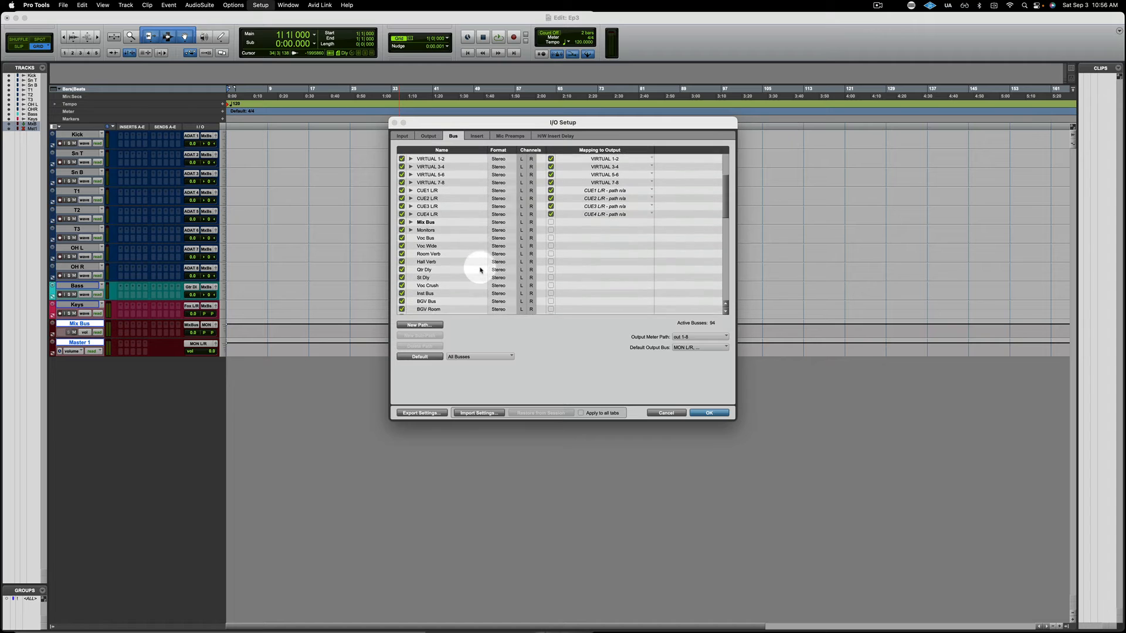
scroll(479, 269, "down", 2)
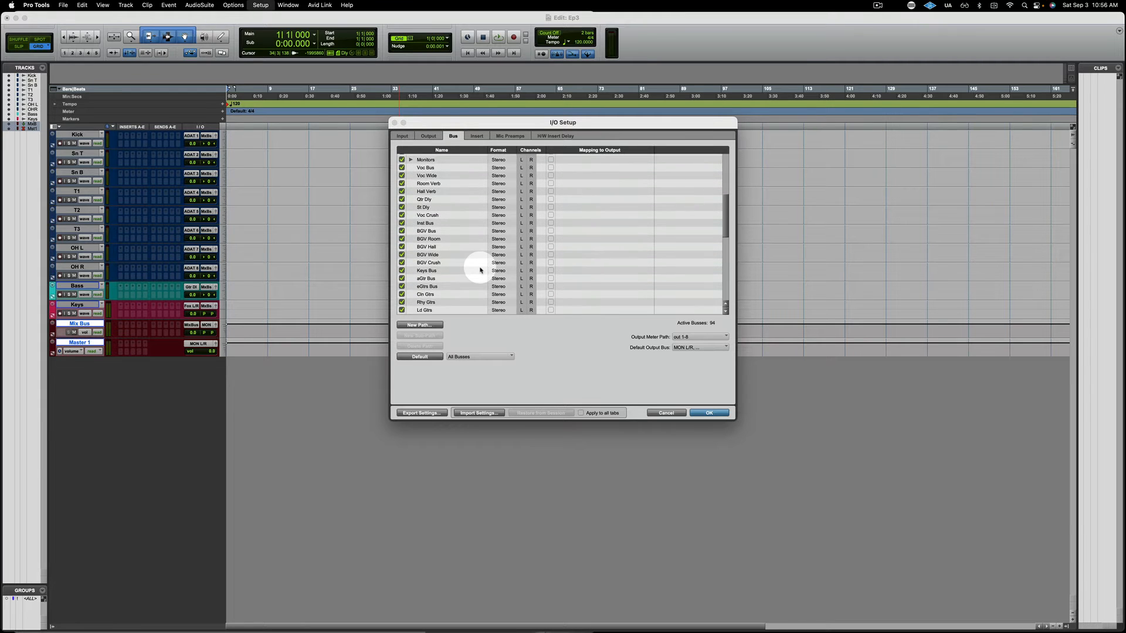
scroll(480, 270, "up", 5)
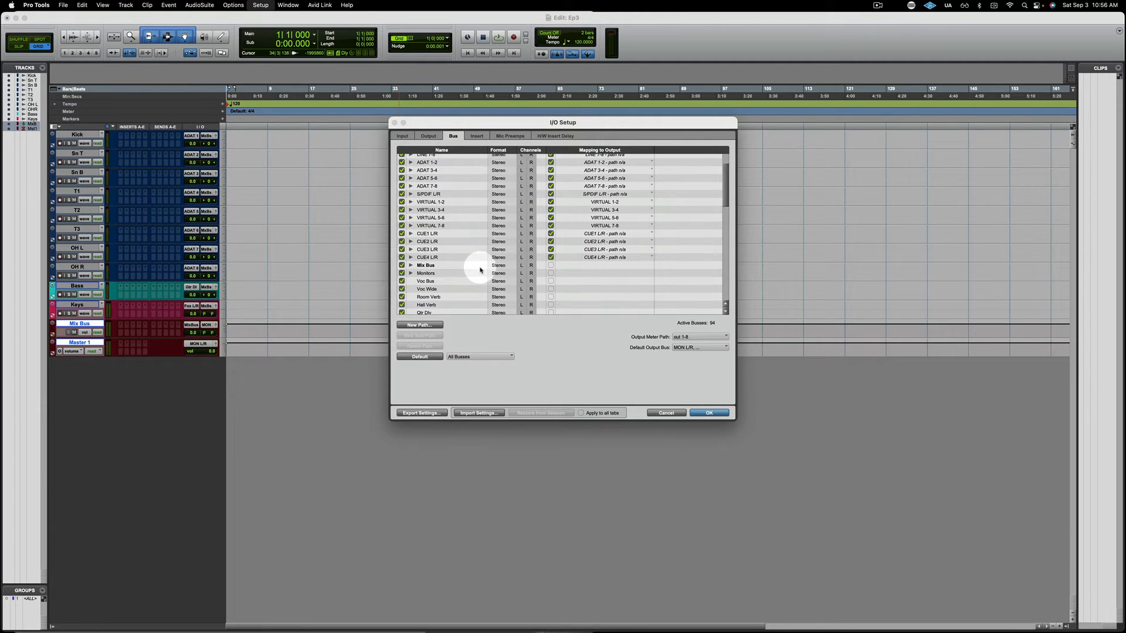
scroll(479, 270, "up", 2)
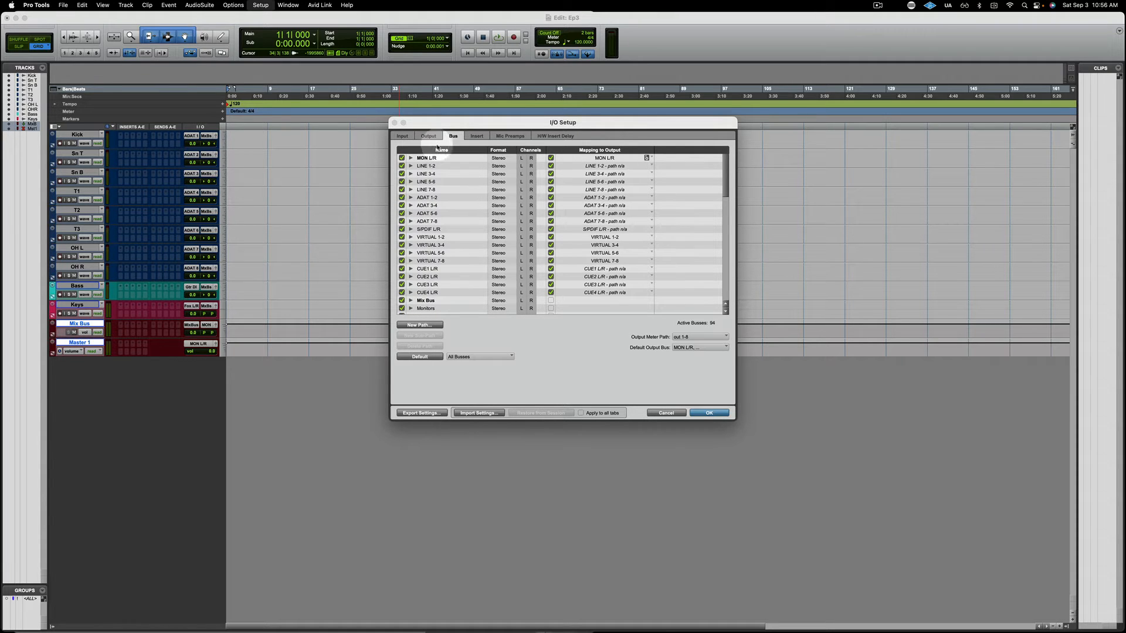
left_click(429, 136)
scroll(456, 197, "down", 2)
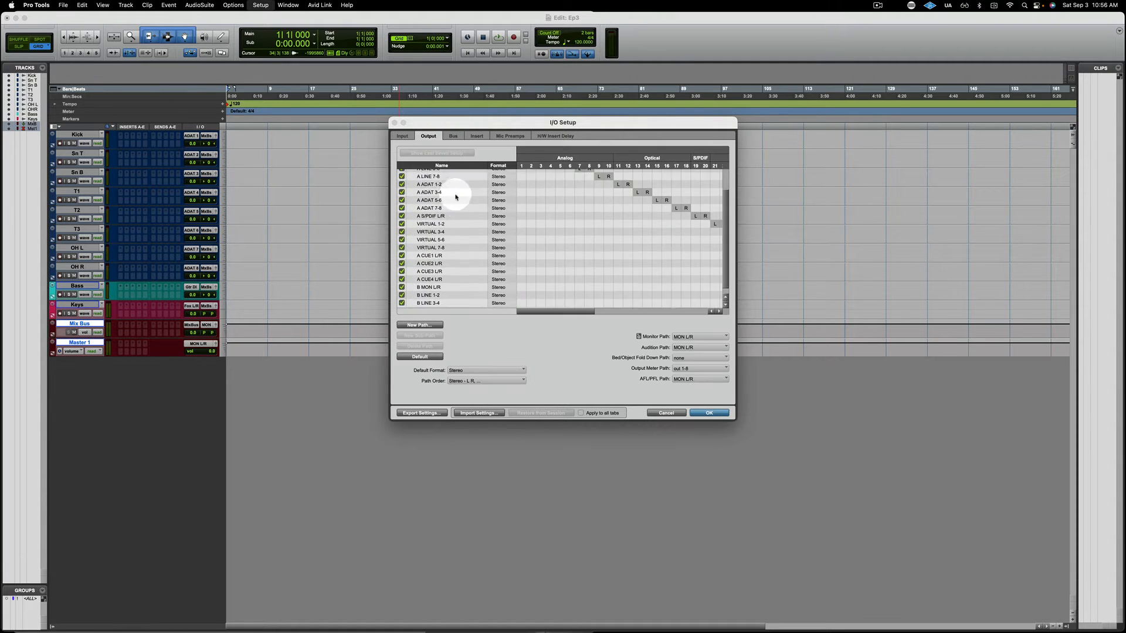
scroll(456, 197, "up", 2)
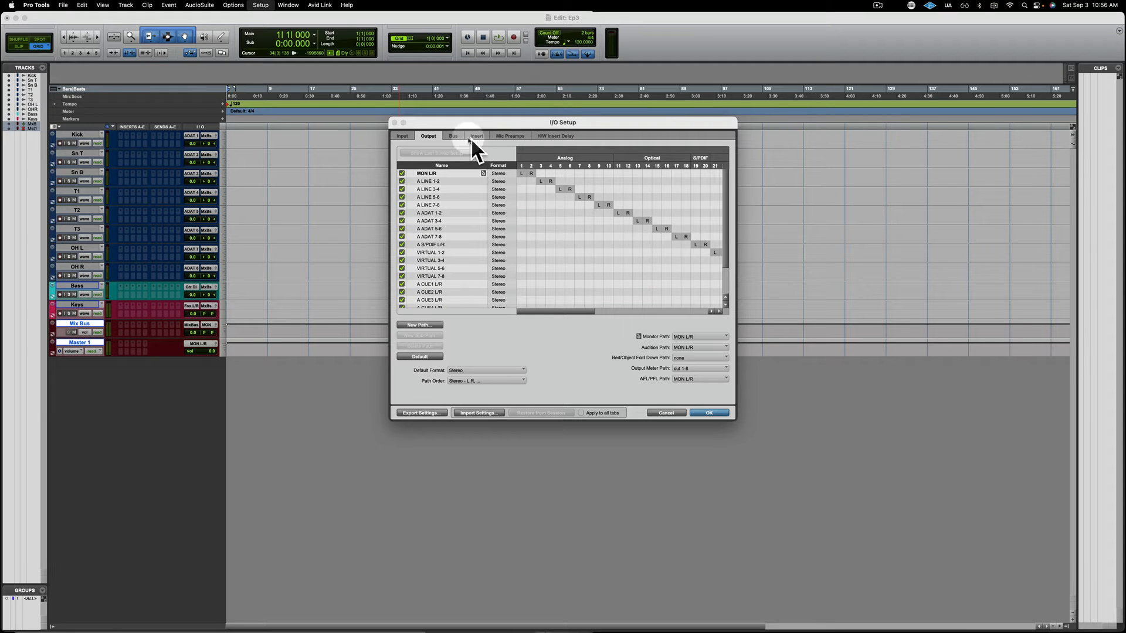
left_click(453, 136)
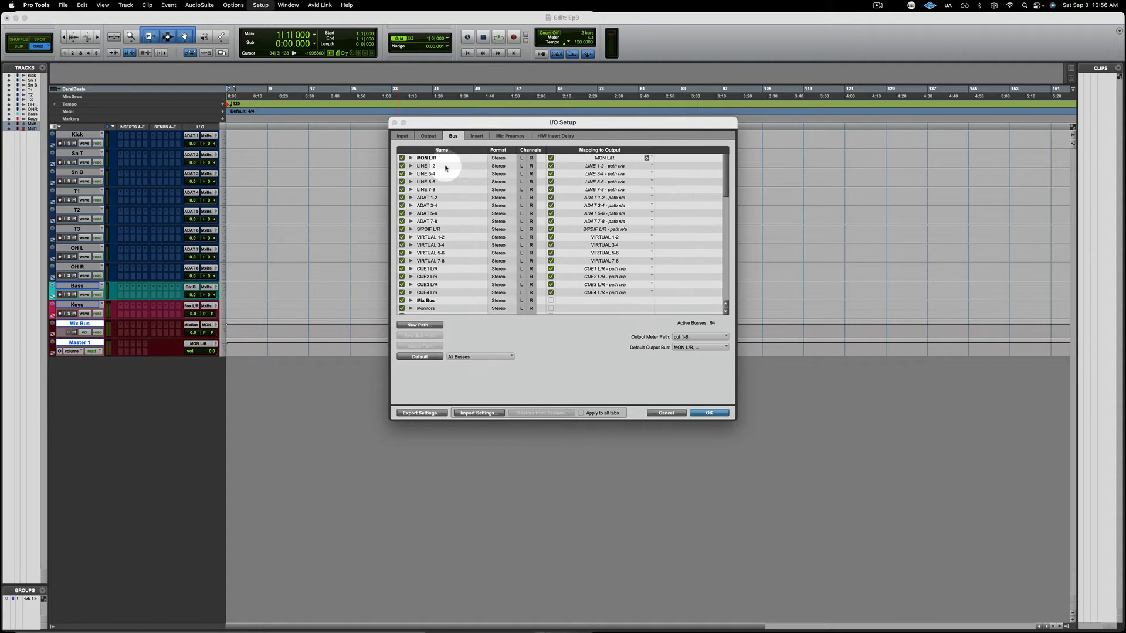
scroll(456, 270, "down", 5)
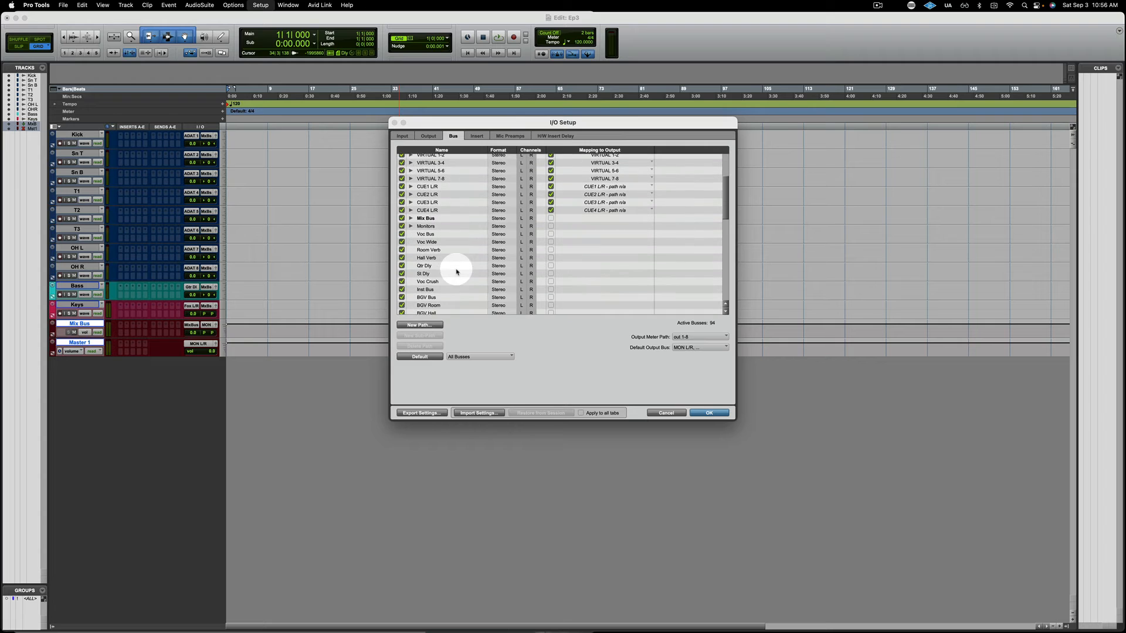
scroll(456, 272, "down", 3)
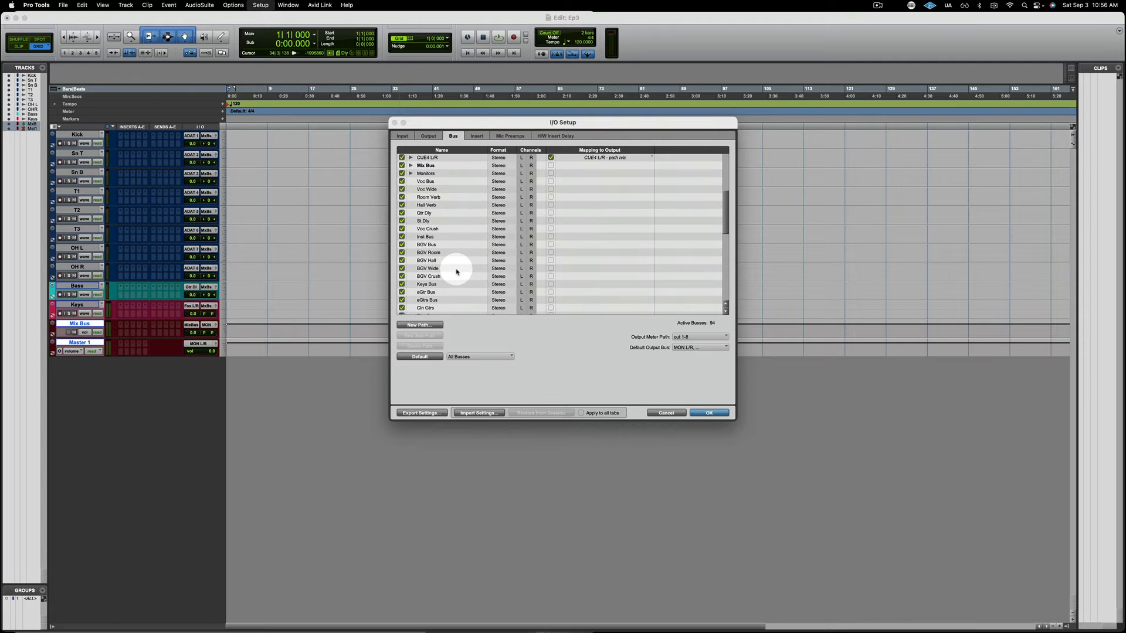
scroll(458, 269, "down", 1)
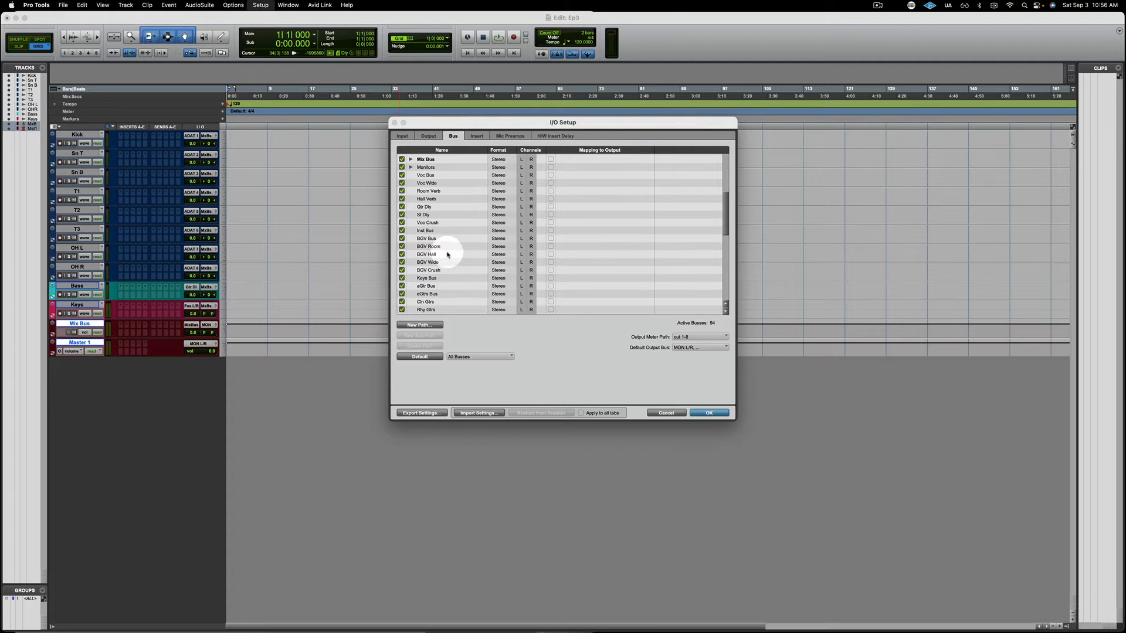
Step: Delete all existing bus paths from the I/O Setup
left_click(456, 207)
key("super+a")
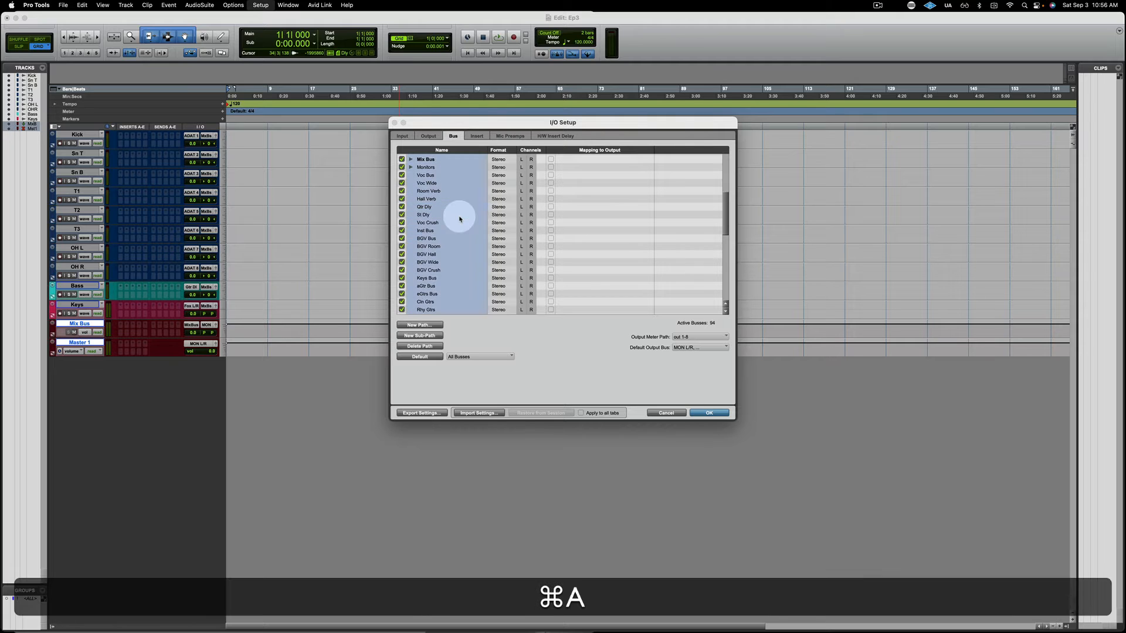
left_click(420, 346)
left_click(630, 264)
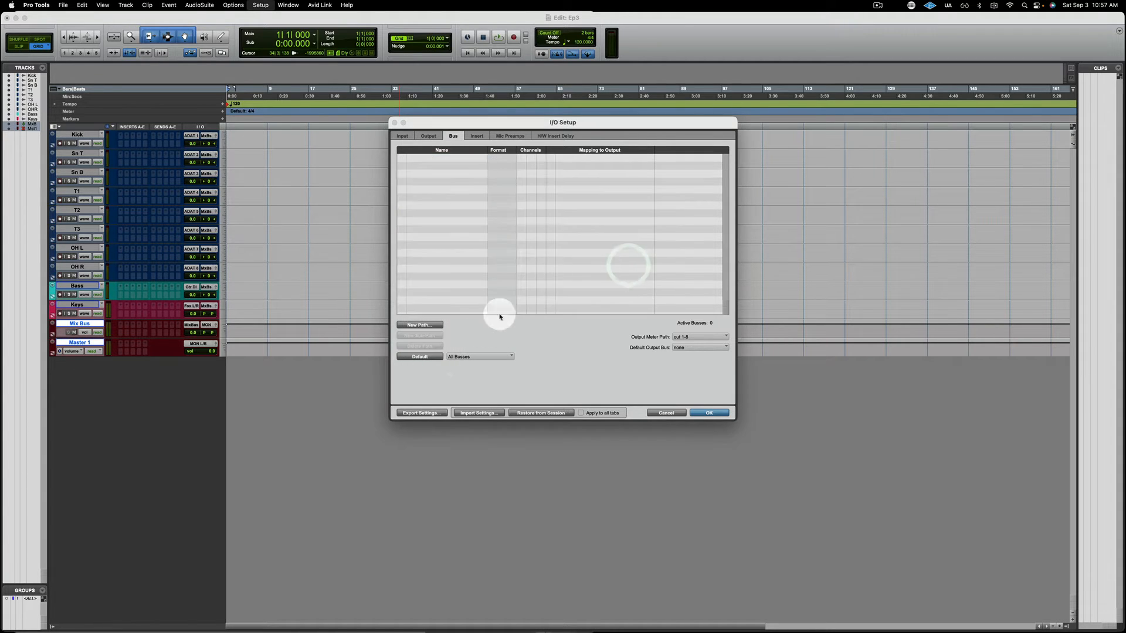
Step: Create the default set of bus paths and expand Bus 1-2 to show its mono sub-paths
left_click(419, 357)
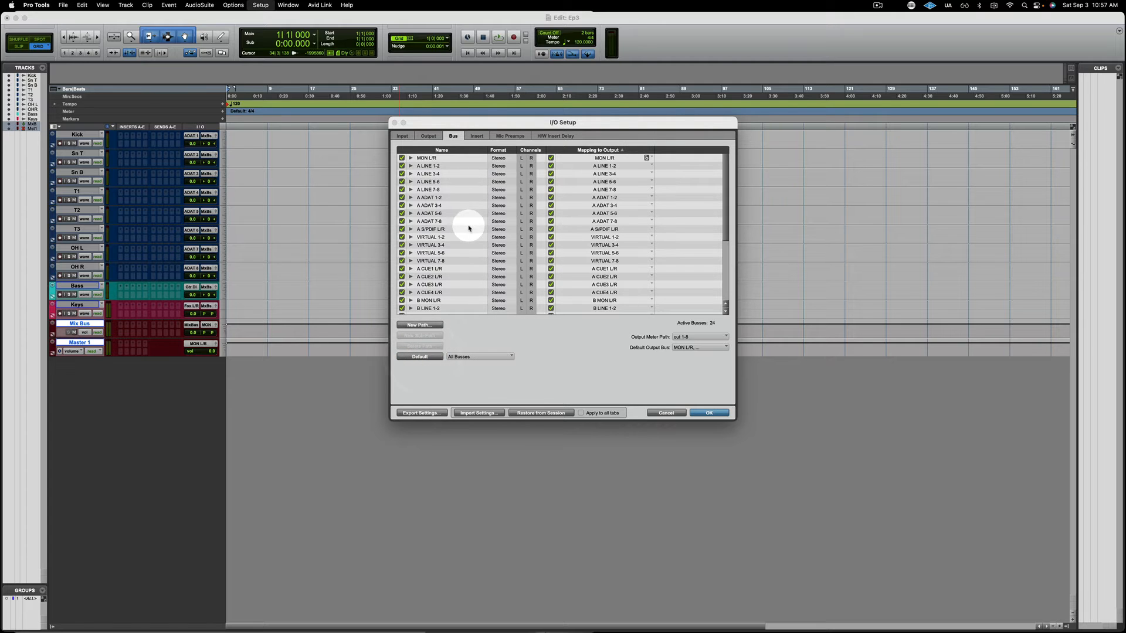
scroll(469, 228, "down", 3)
scroll(469, 228, "down", 1)
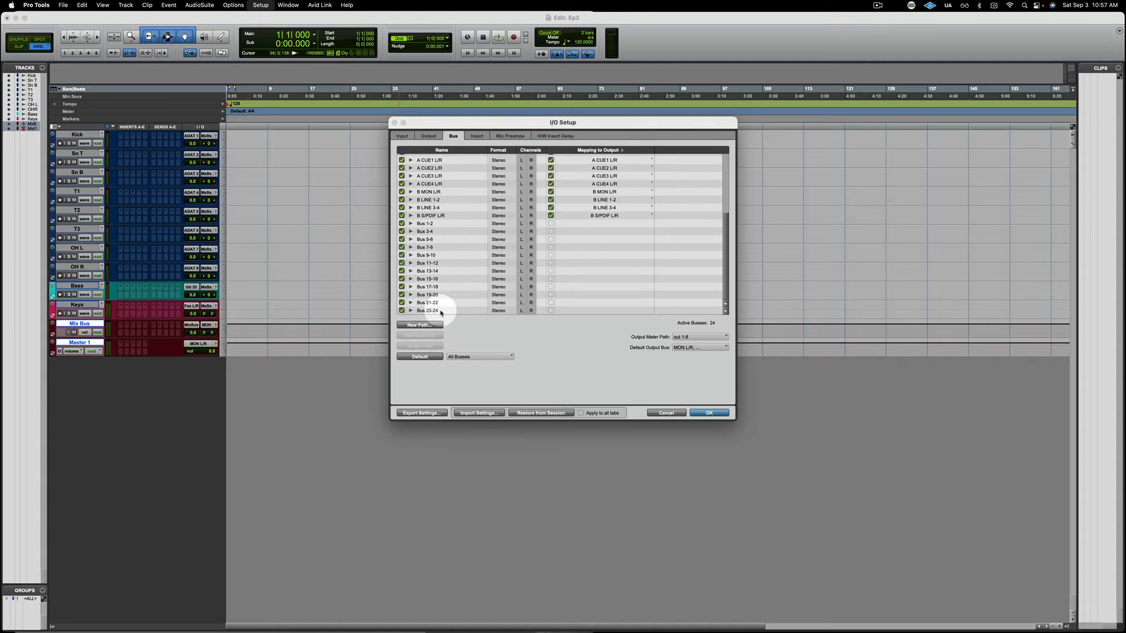
left_click(438, 224)
left_click(410, 223)
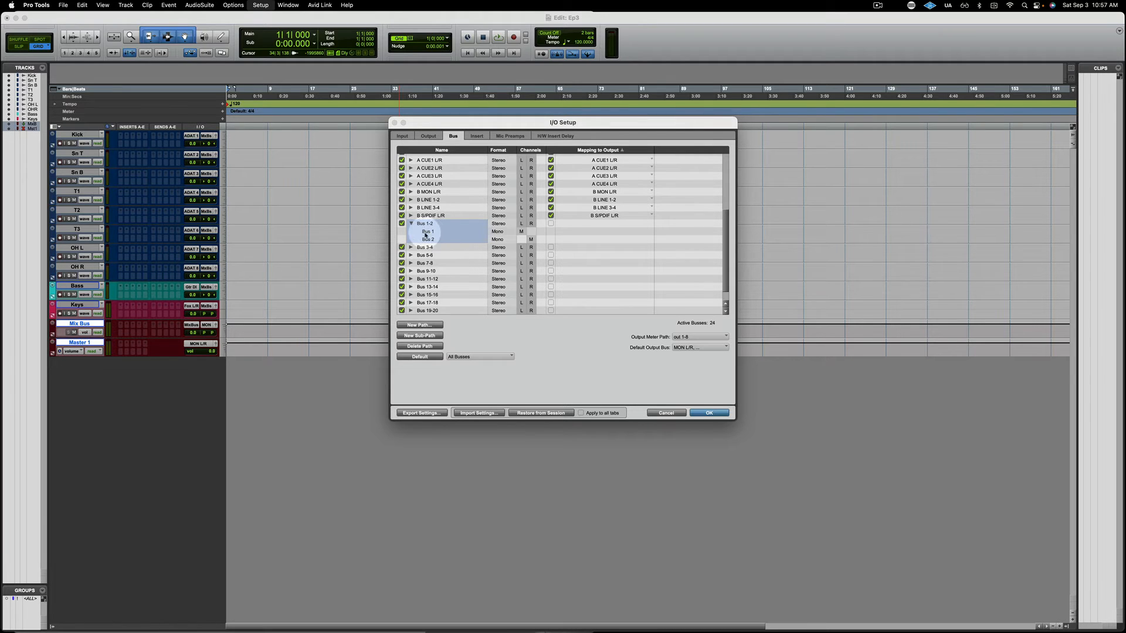
left_click(430, 234)
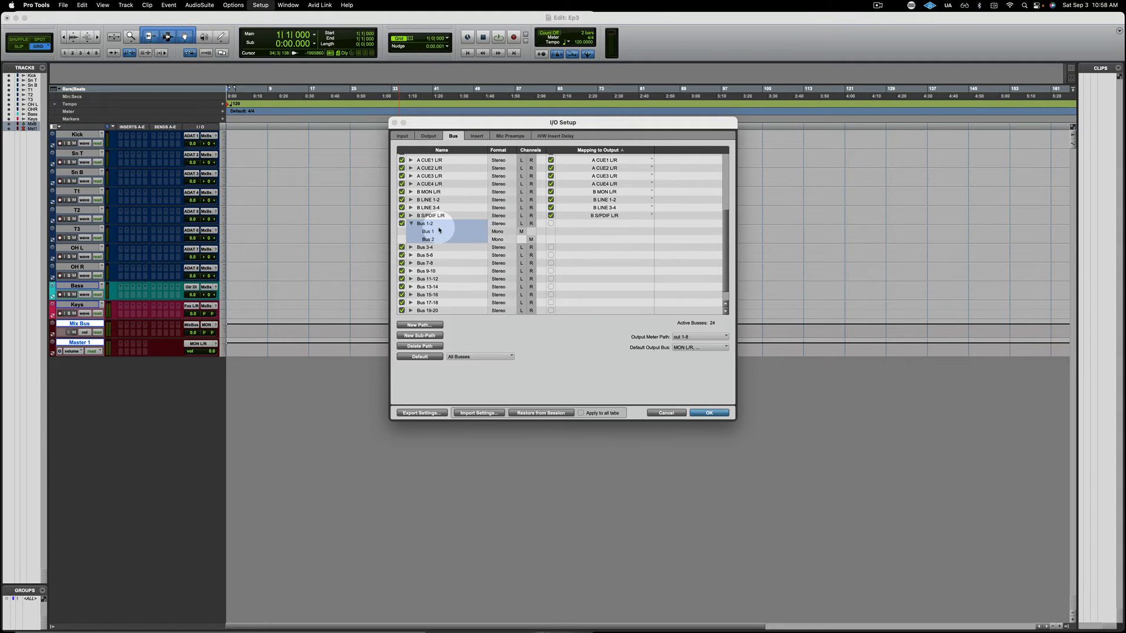
Step: Create a new stereo bus path named Drum Bus
left_click(422, 326)
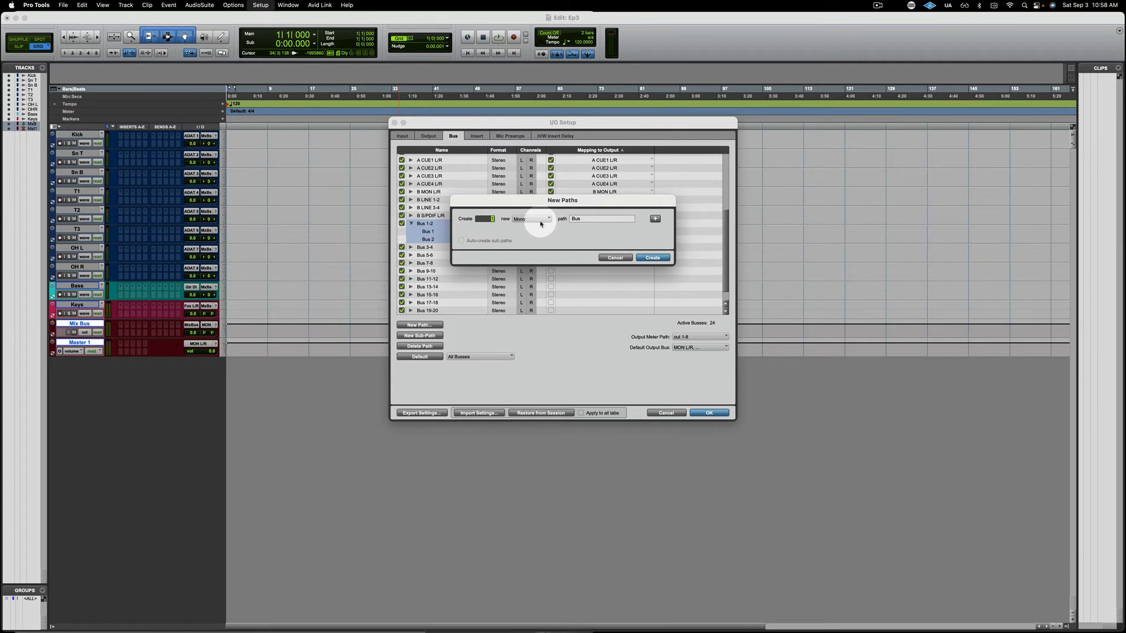
key("super")
key("super+Right")
key("super+Right")
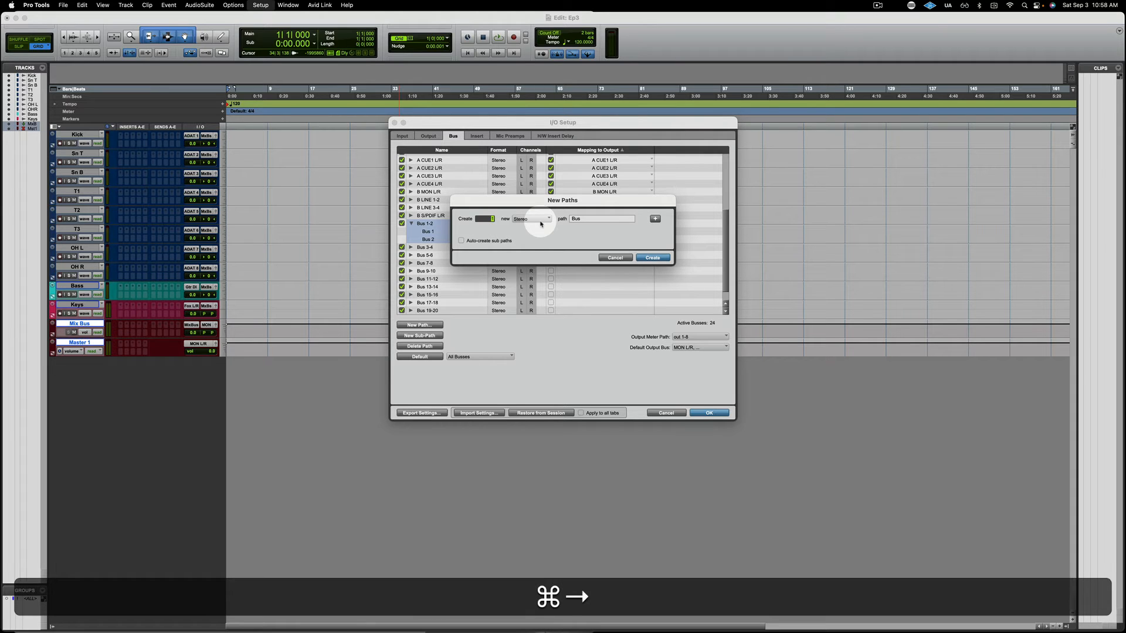
left_click_drag(596, 220, 509, 219)
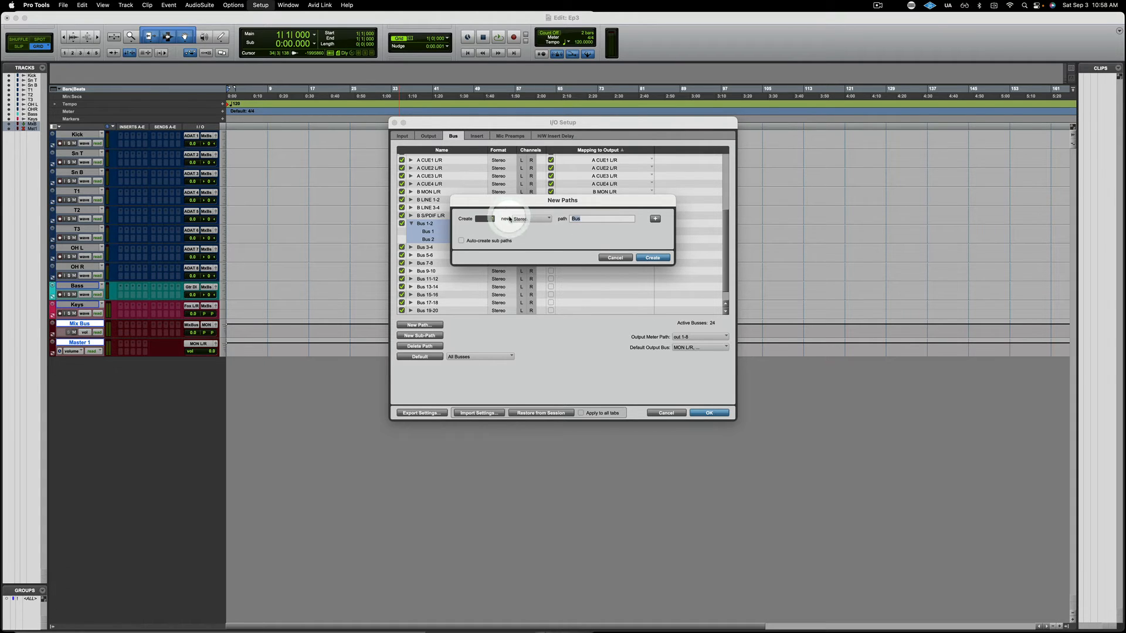
type("Drum Bus")
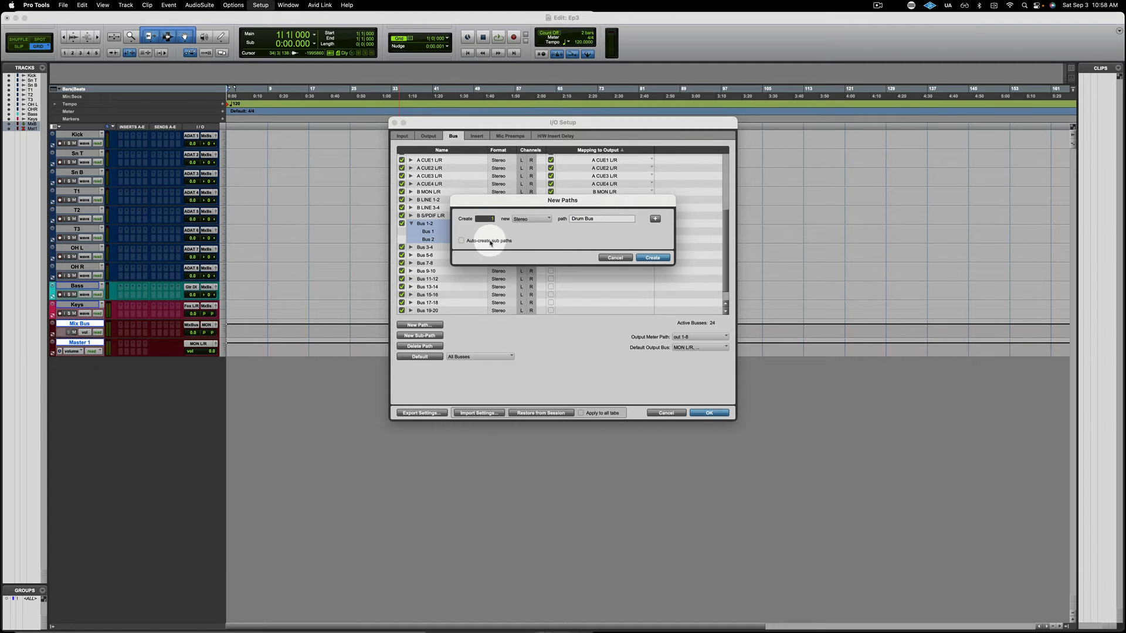
left_click(661, 259)
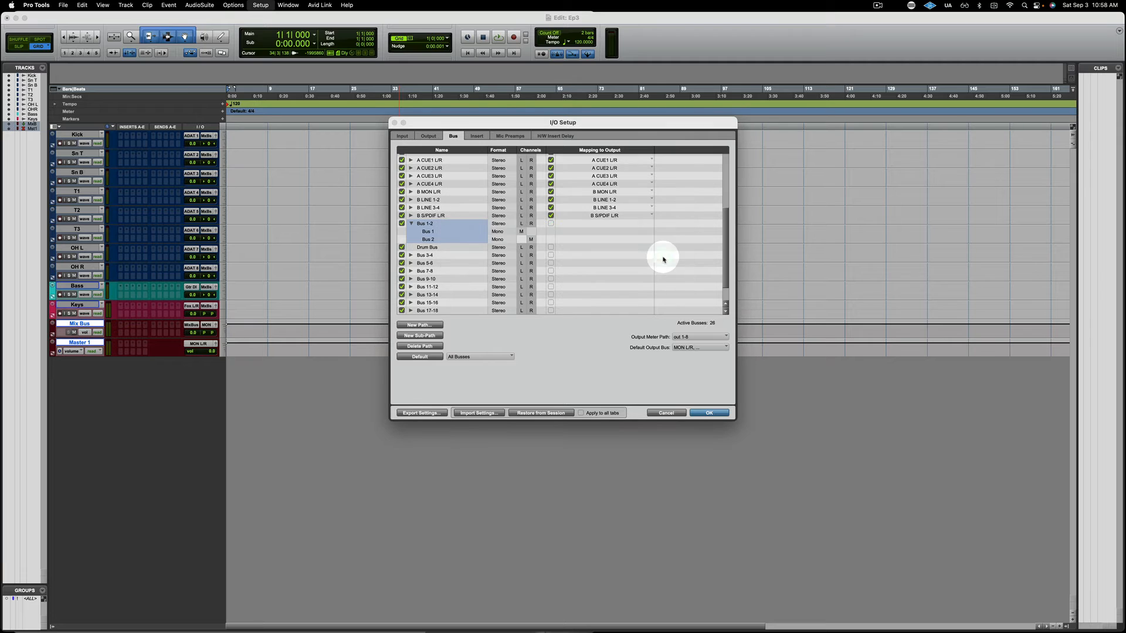
Step: Move the Drum Bus path above Bus 1-2 in the bus list
left_click(426, 246)
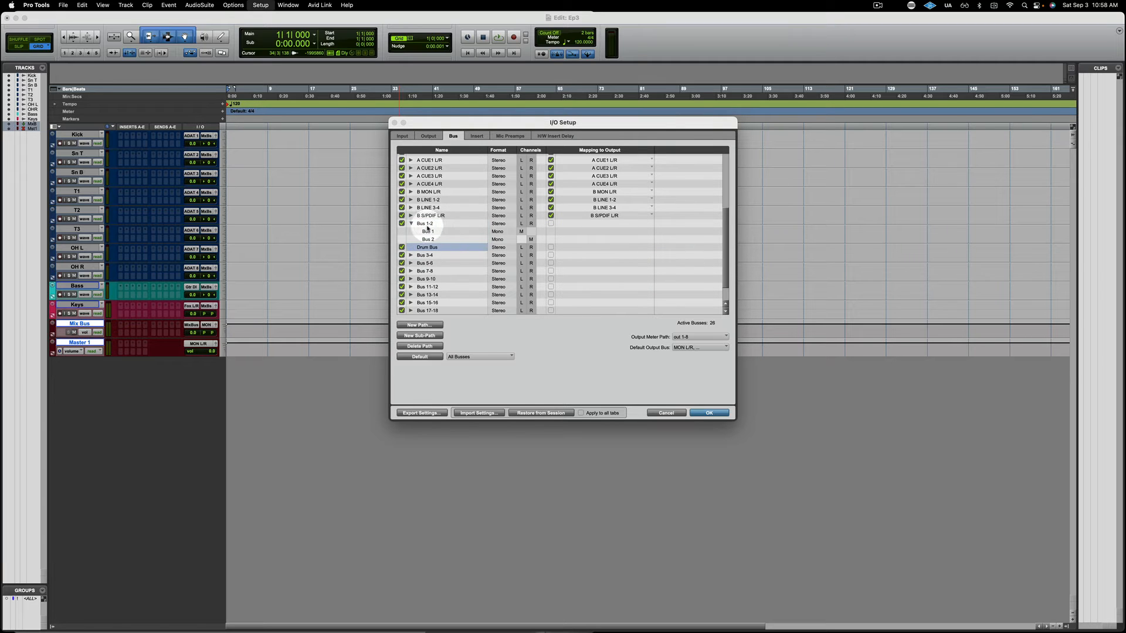
left_click(425, 223)
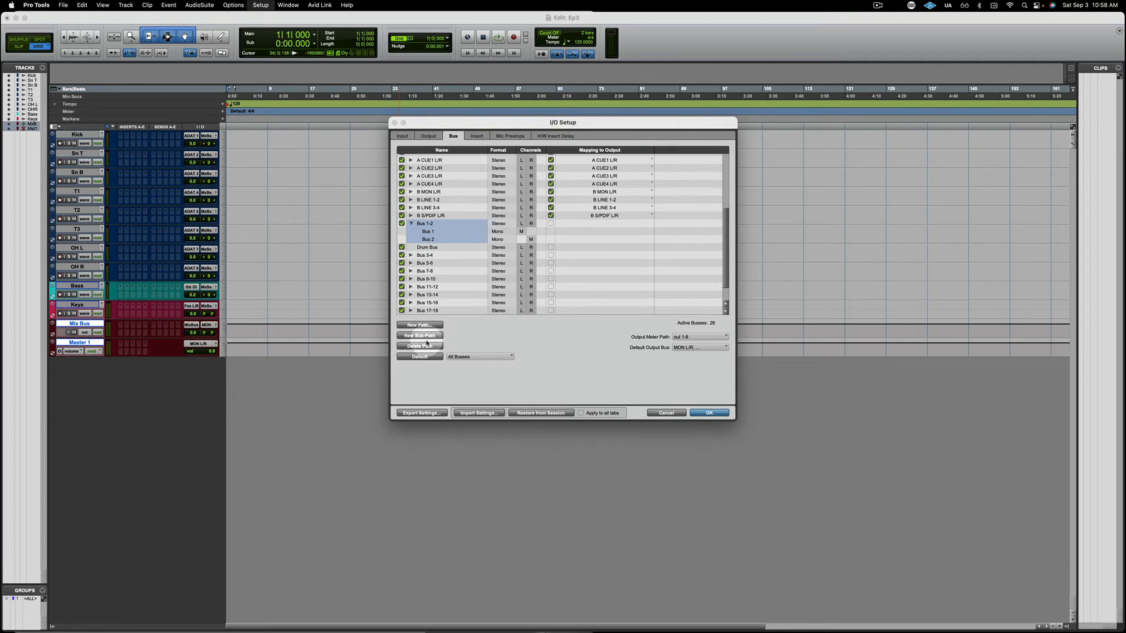
double_click(431, 247)
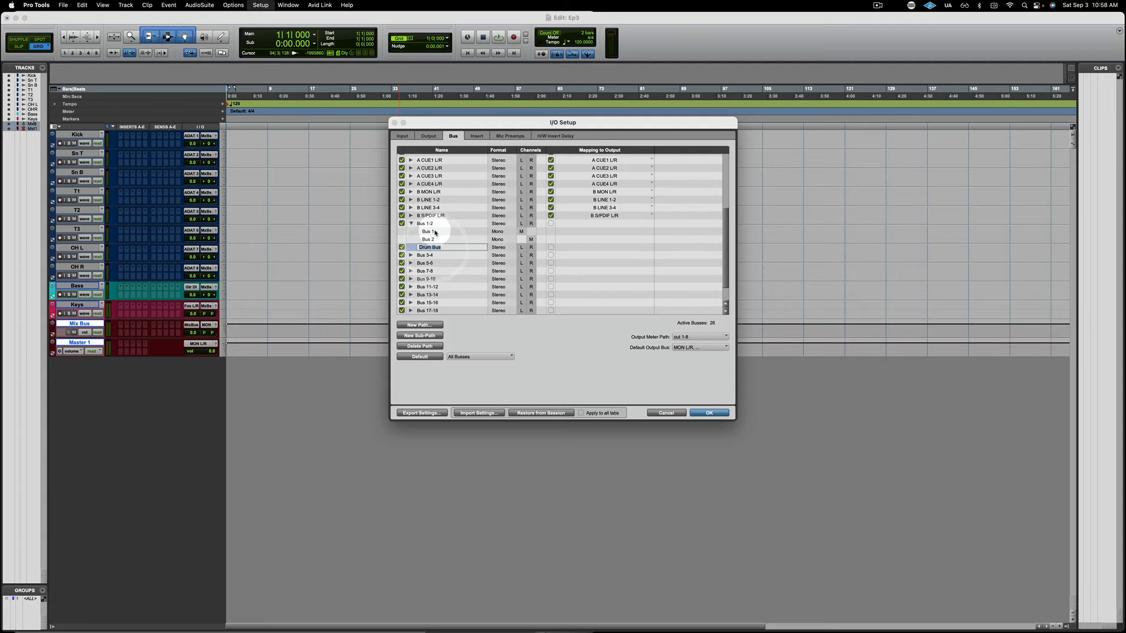
left_click(412, 247)
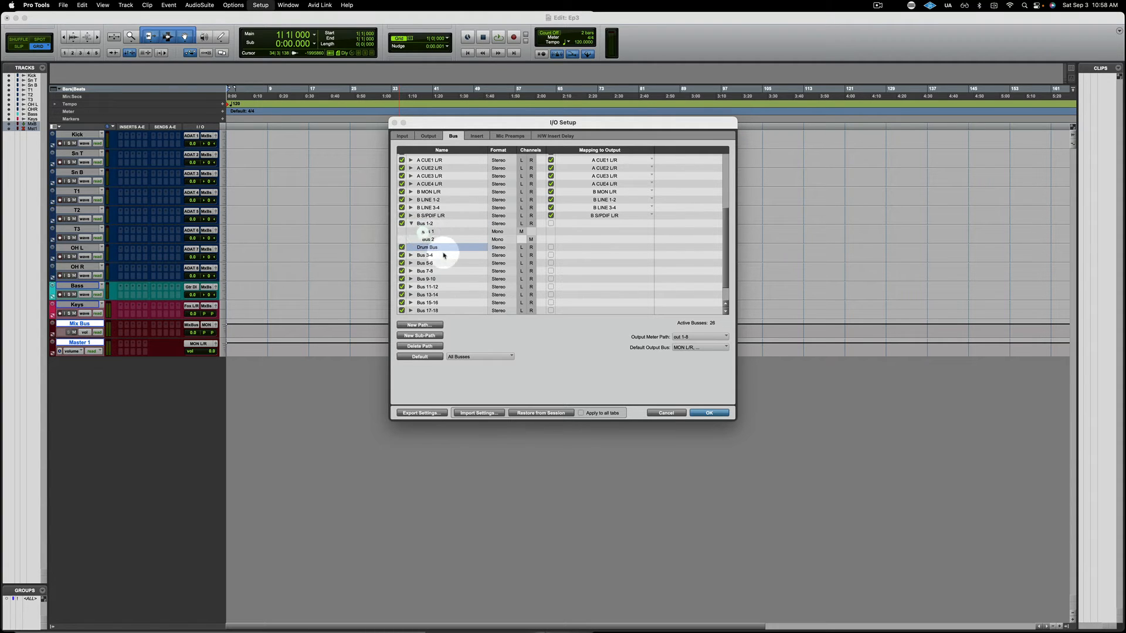
left_click_drag(444, 254, 460, 221)
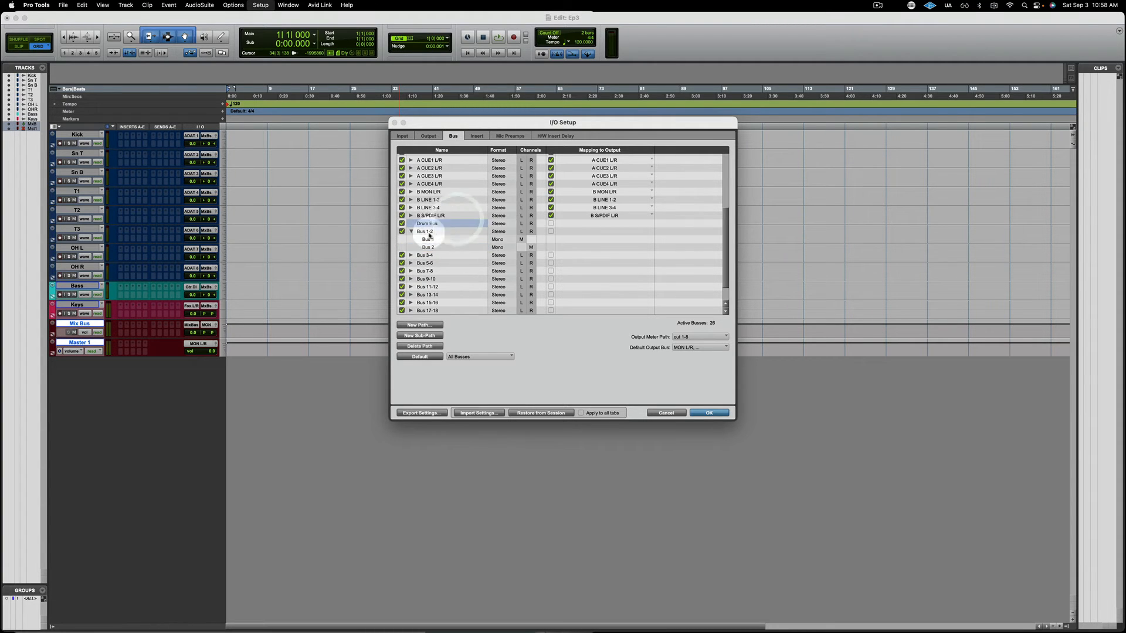
Step: Create a new mono bus path named Kick SC
scroll(447, 228, "down", 2)
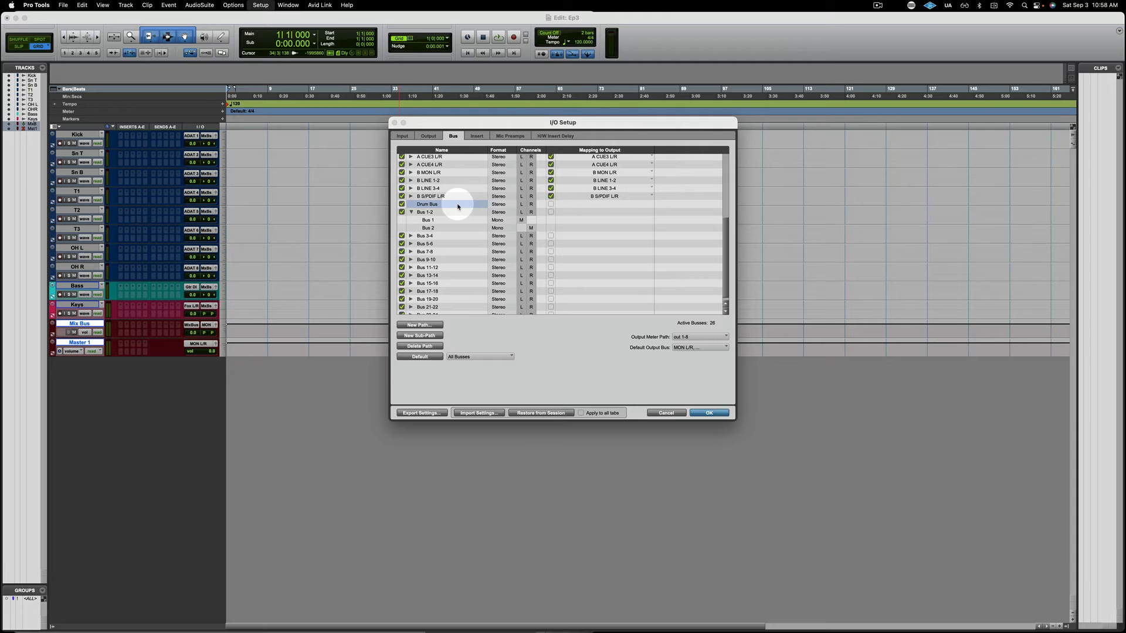
left_click(435, 326)
key("Tab")
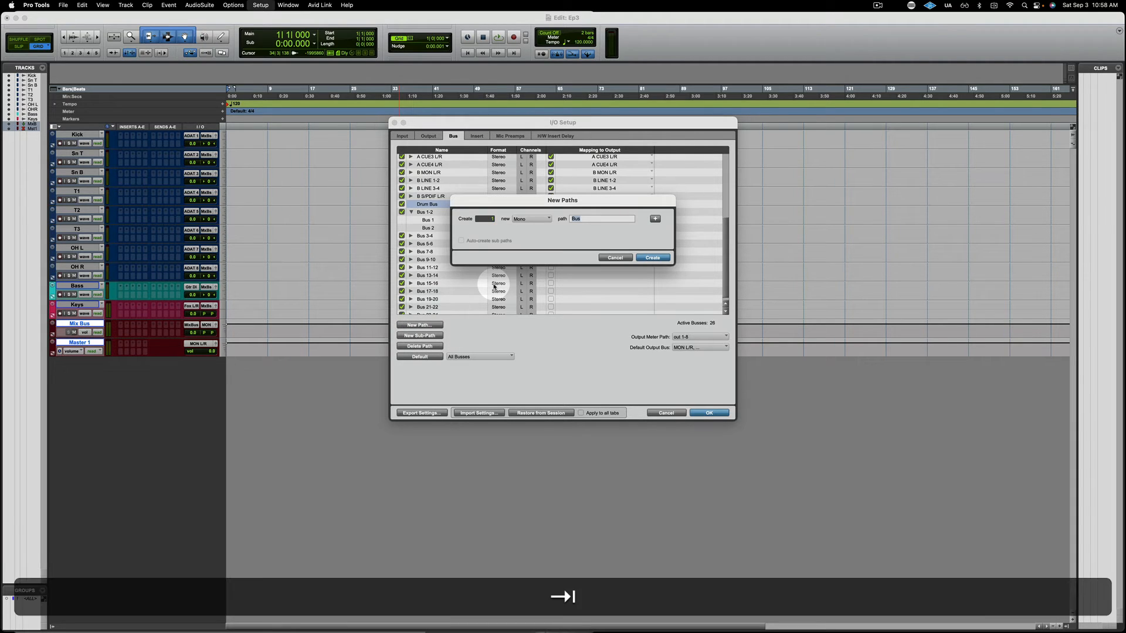
type("Kick Sc")
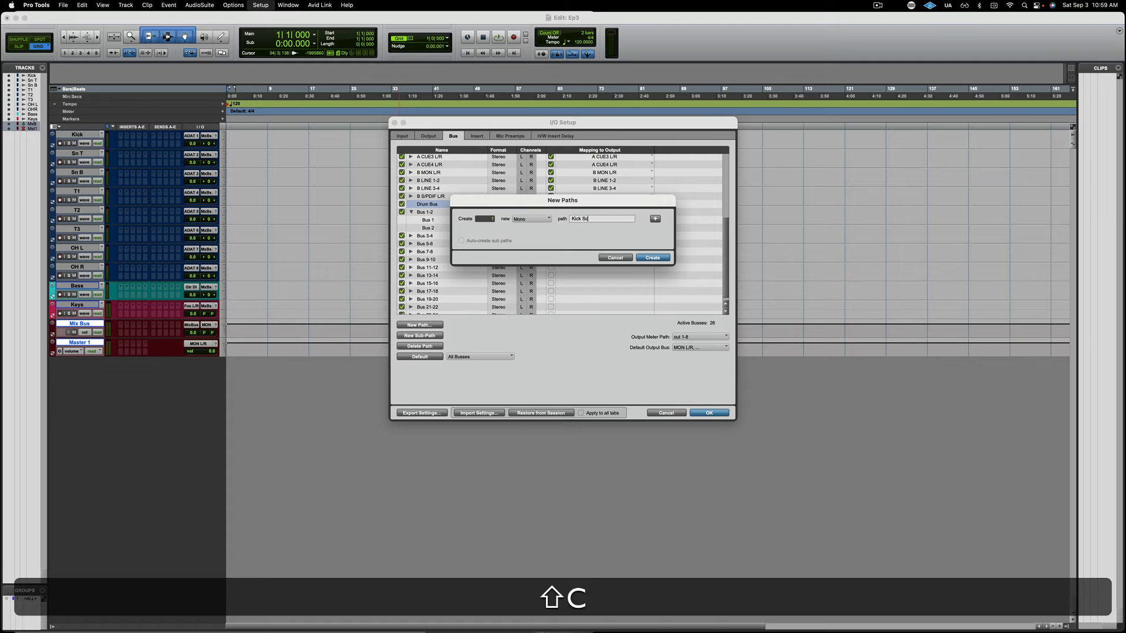
key("Return")
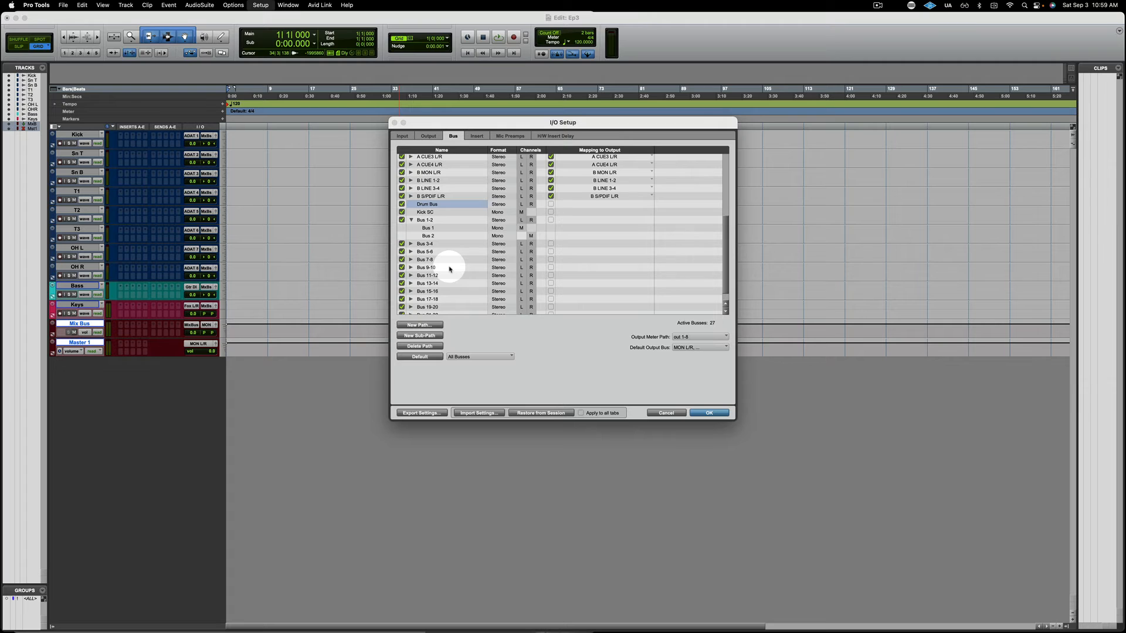
scroll(452, 282, "up", 1)
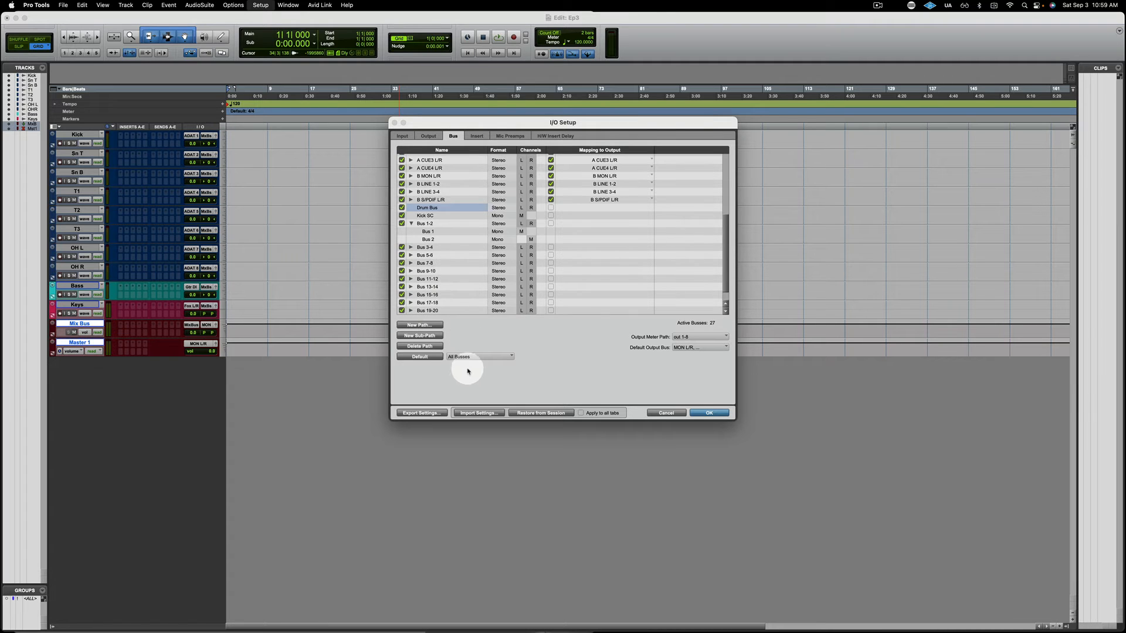
Step: Open the I/O settings export dialog, examine the presets stored in the IO Settings folder, and close it without saving
left_click(416, 412)
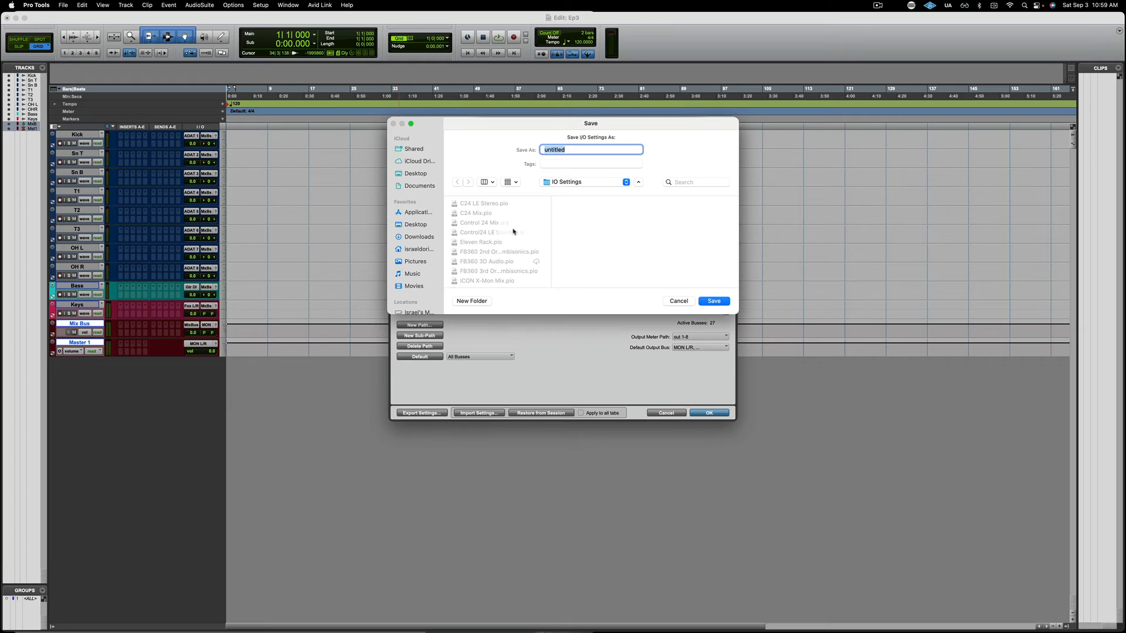
left_click(607, 182)
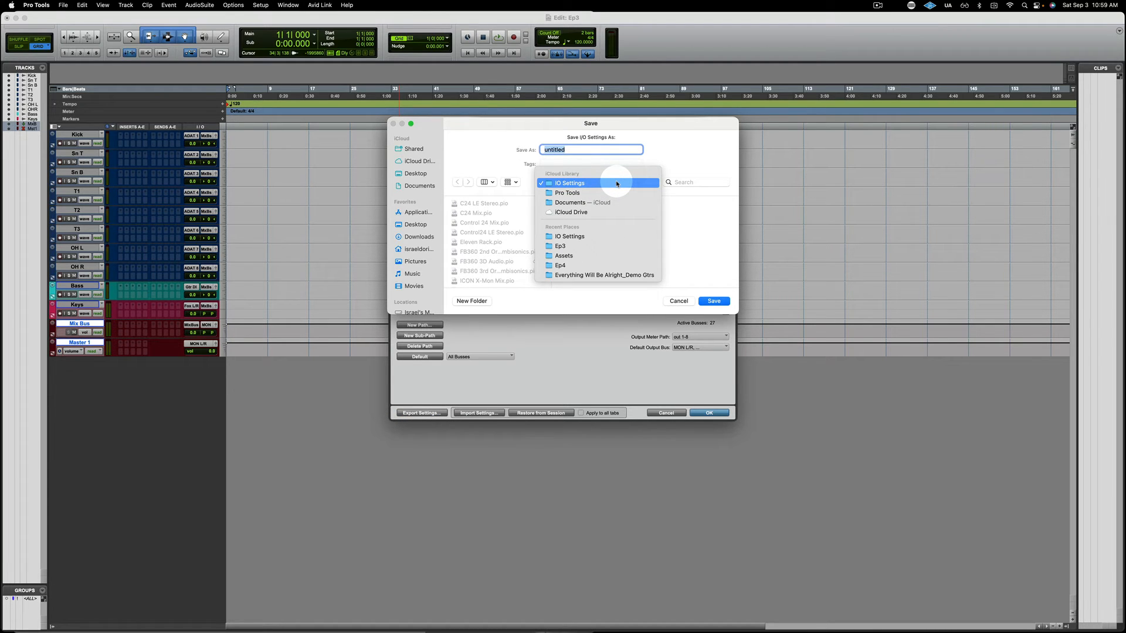
left_click(664, 163)
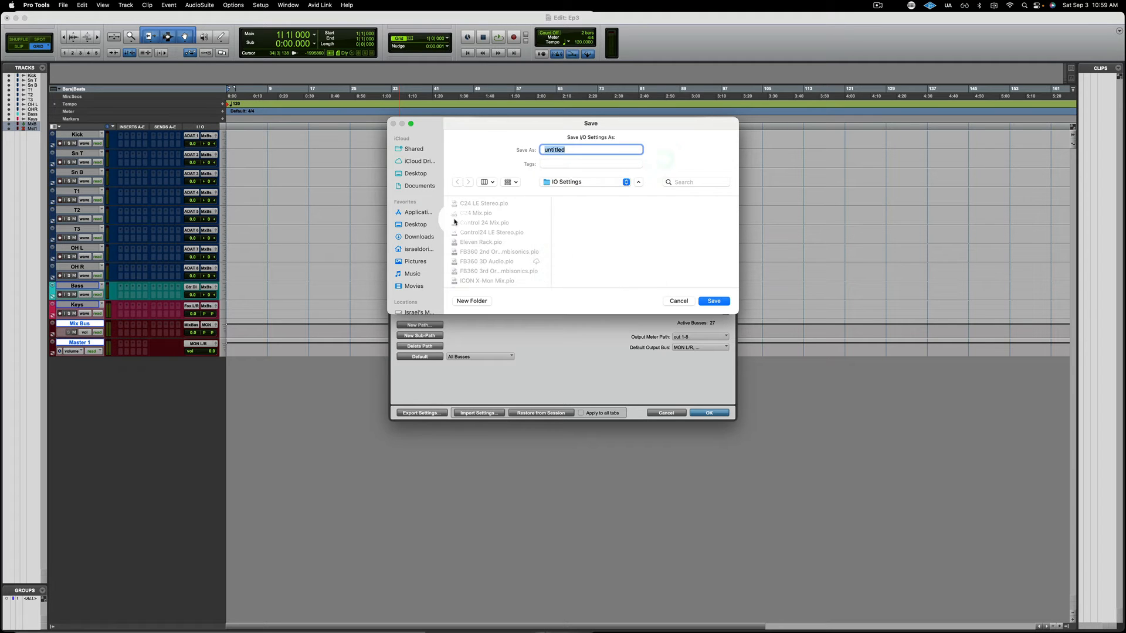
scroll(489, 241, "down", 2)
scroll(488, 242, "down", 2)
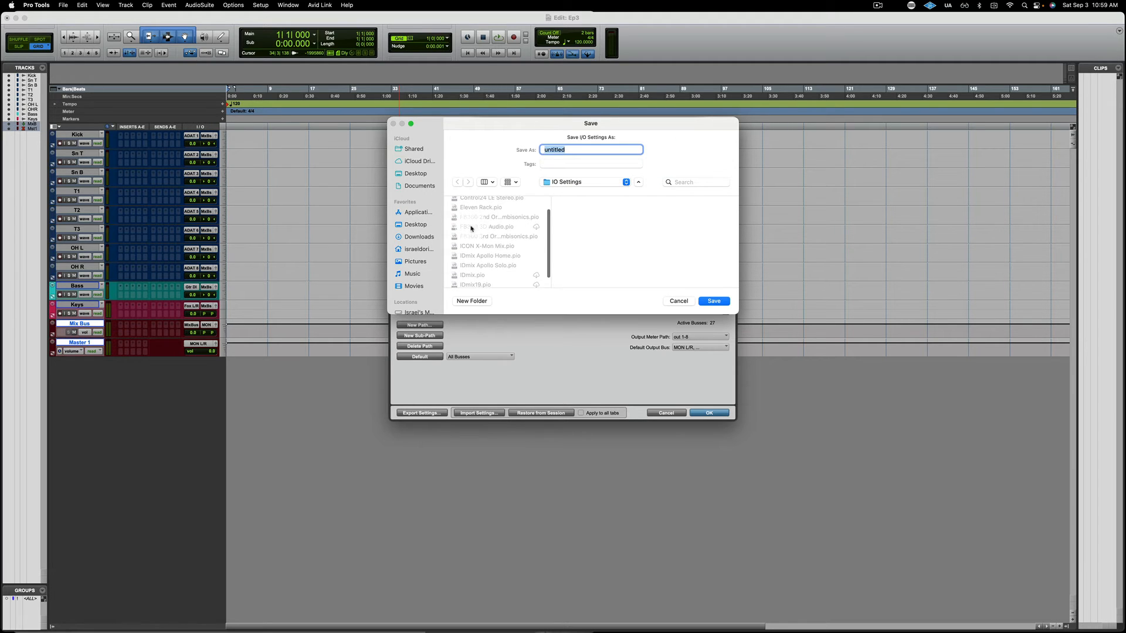
scroll(494, 238, "up", 3)
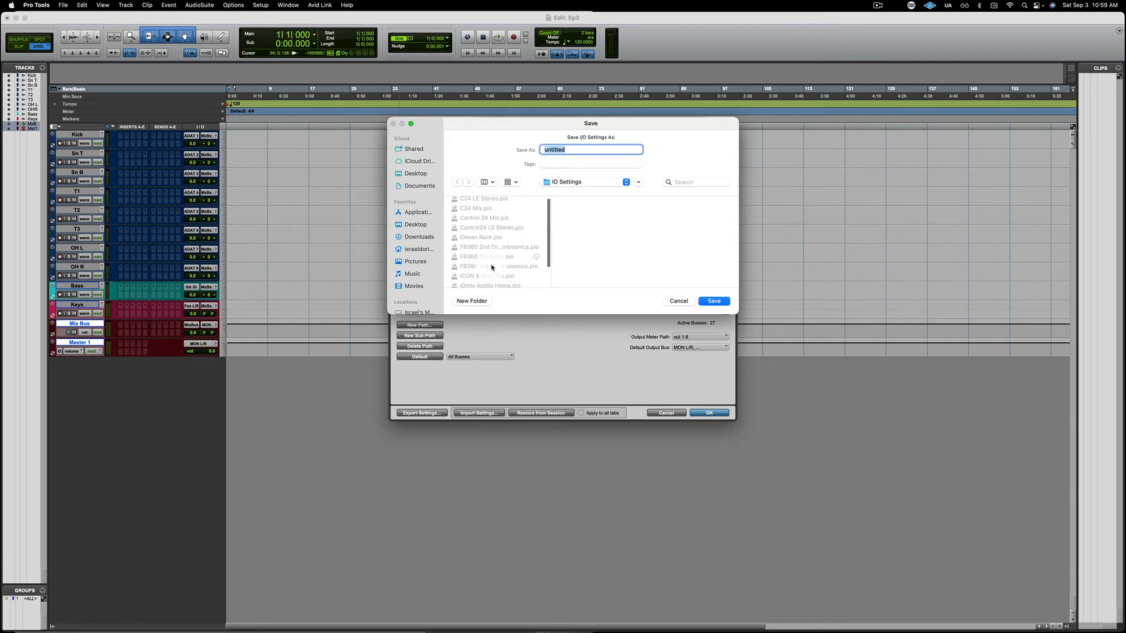
scroll(490, 261, "down", 5)
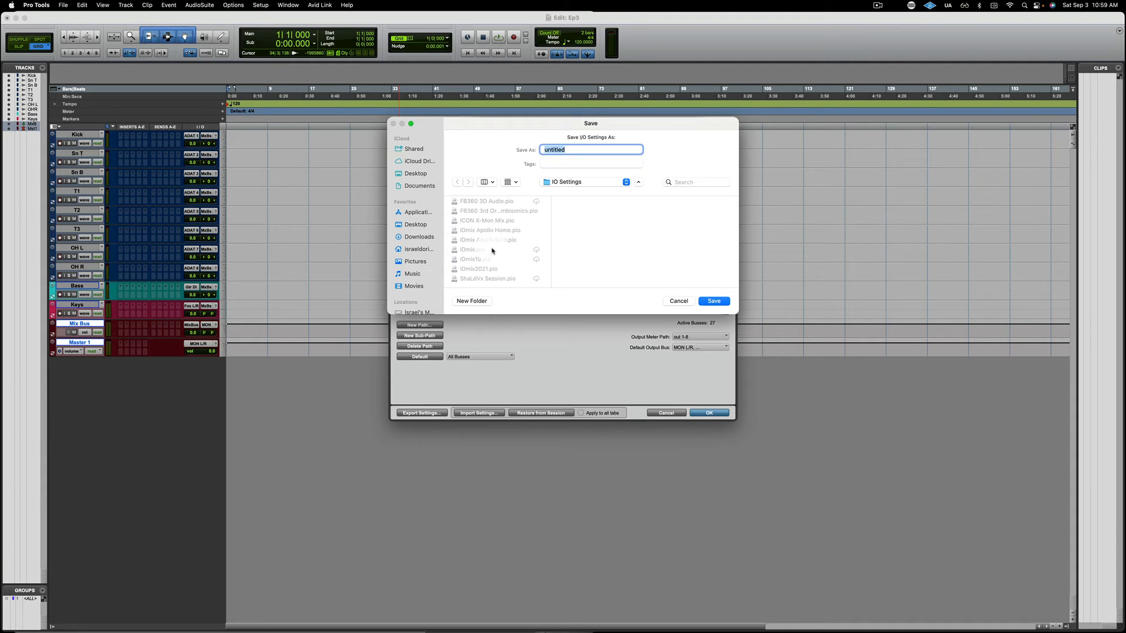
left_click(677, 301)
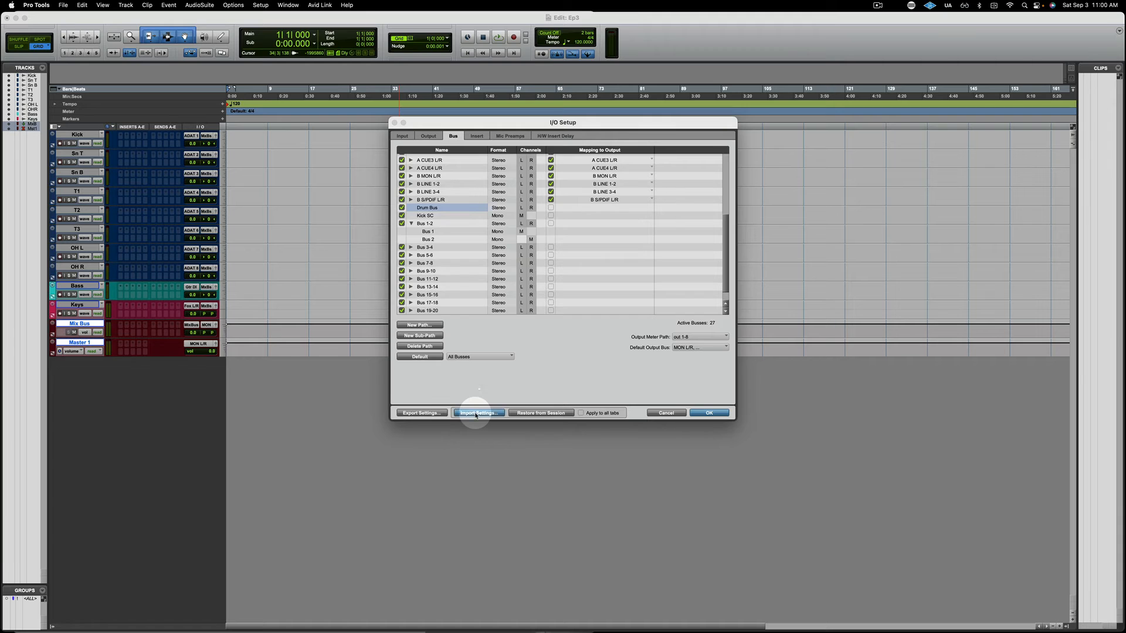
left_click(476, 413)
left_click(446, 255)
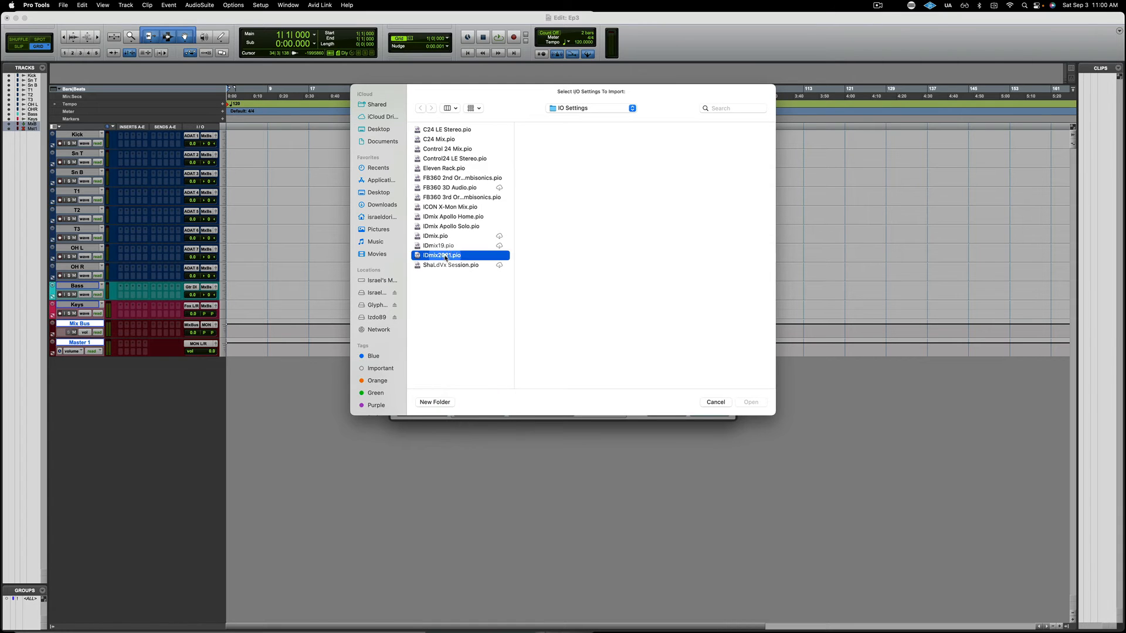
left_click(715, 403)
Step: Delete every bus path, including Drum Bus and Kick SC, from the bus list
left_click(468, 263)
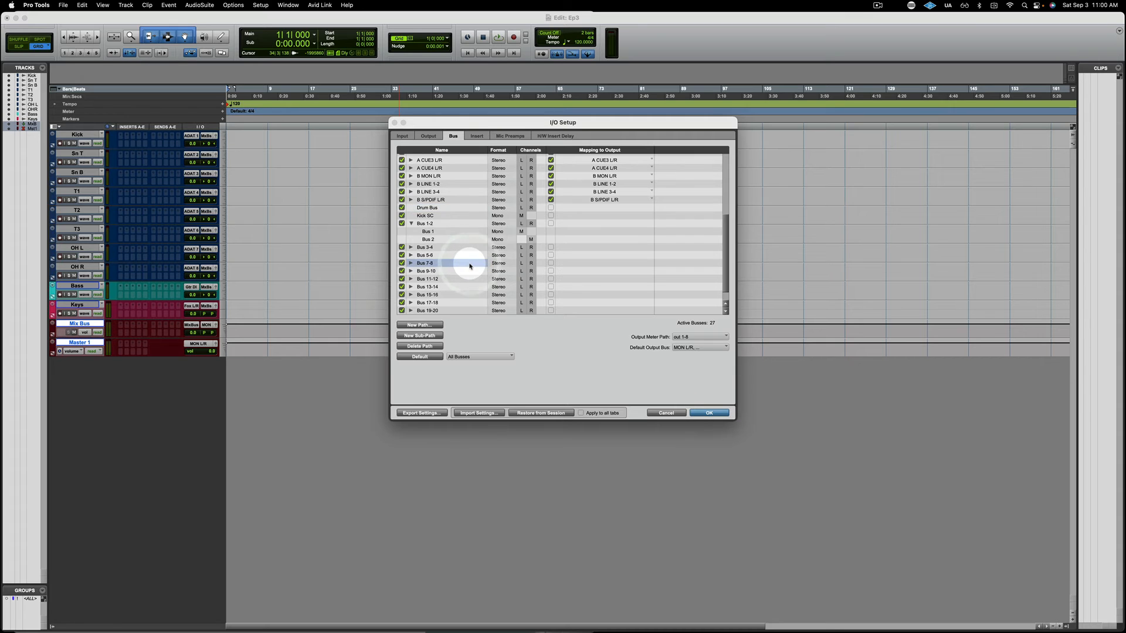
key("super+a")
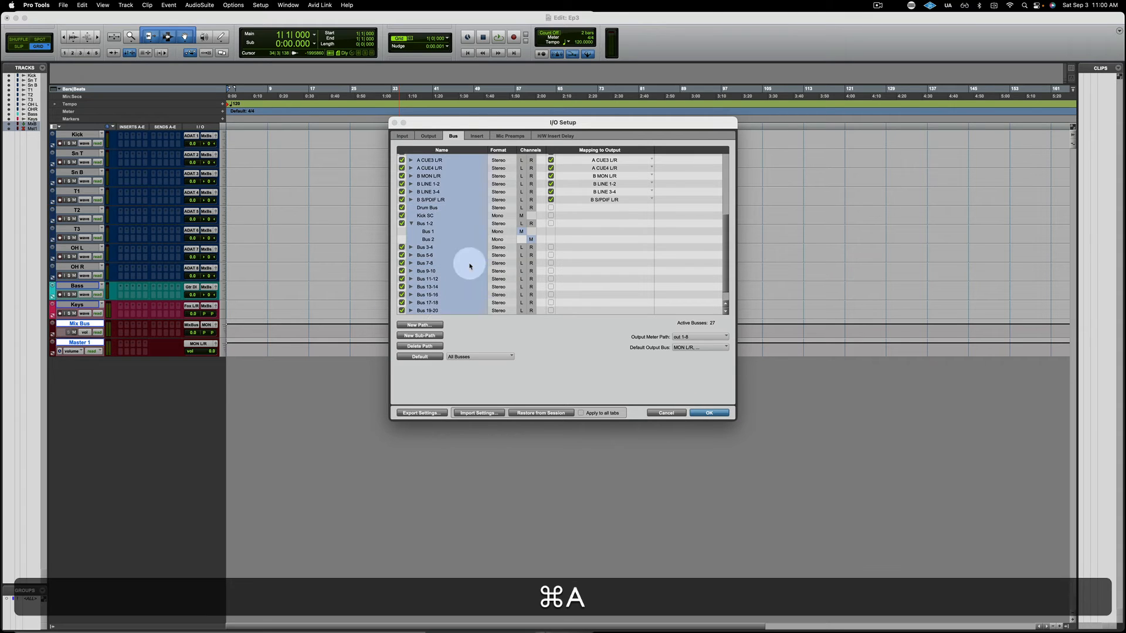
left_click(420, 357)
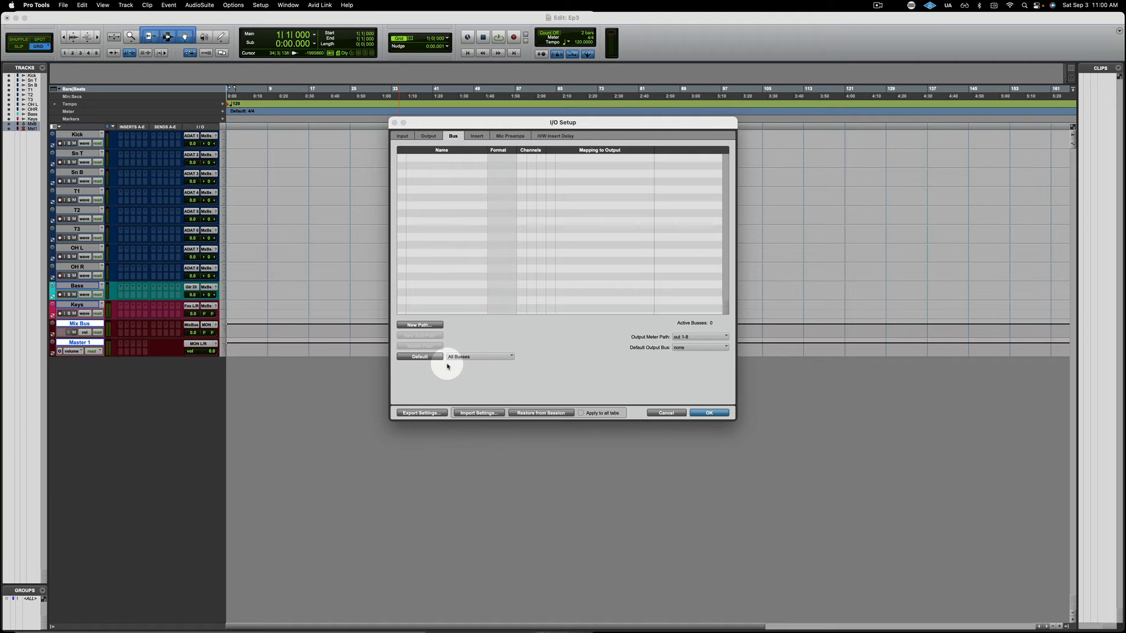
Step: Import the bus setup from the I/O settings file IDmix2021.pio
left_click(463, 411)
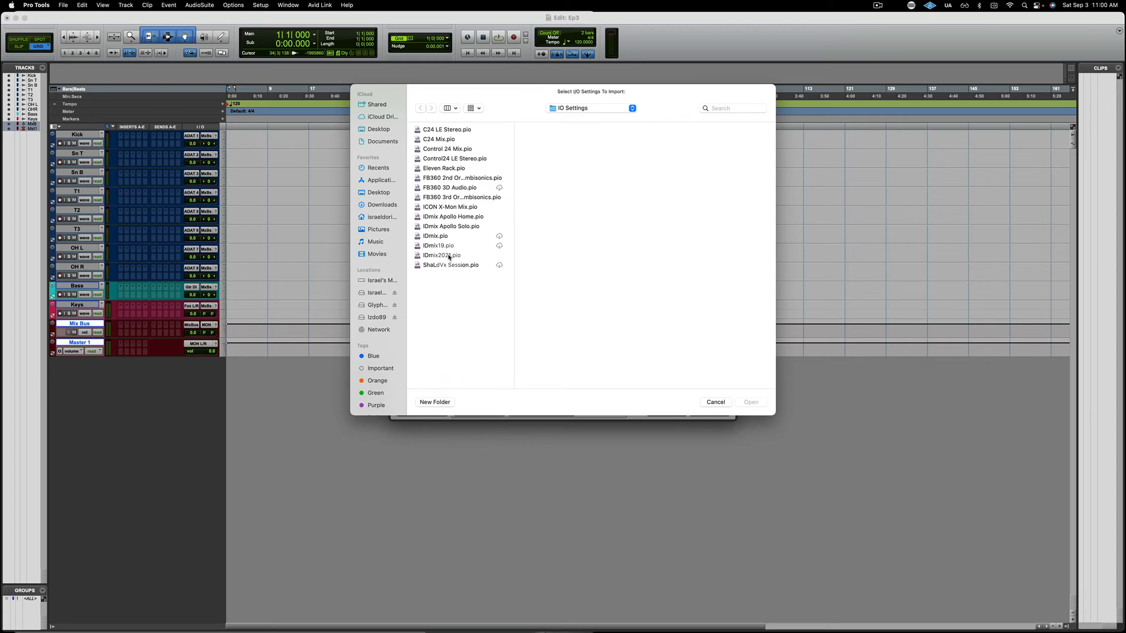
left_click(445, 255)
left_click(751, 402)
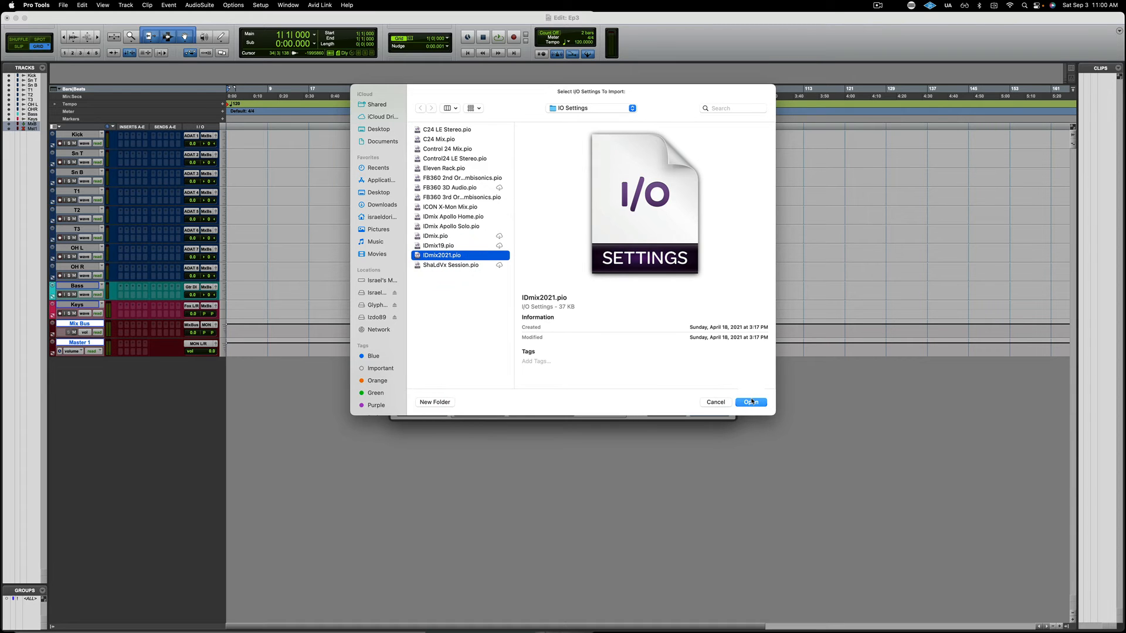
Step: Examine the imported bus paths, including the instrument, vocal, effects and sidechain buses and the mono sub-paths of Bus 1-2
scroll(438, 264, "down", 5)
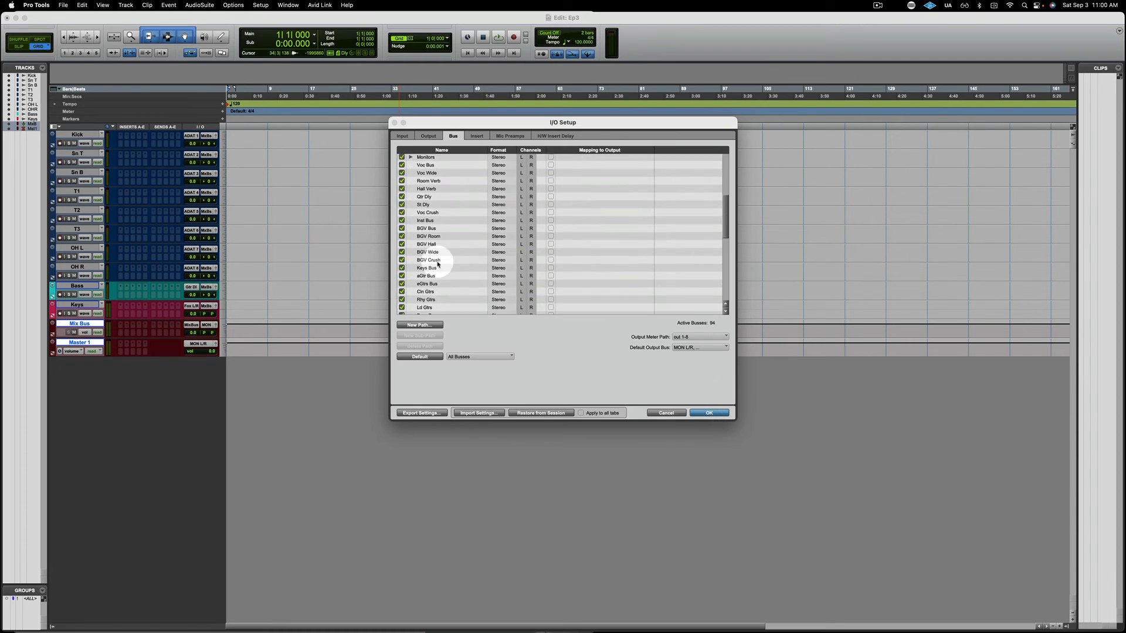
scroll(437, 263, "down", 10)
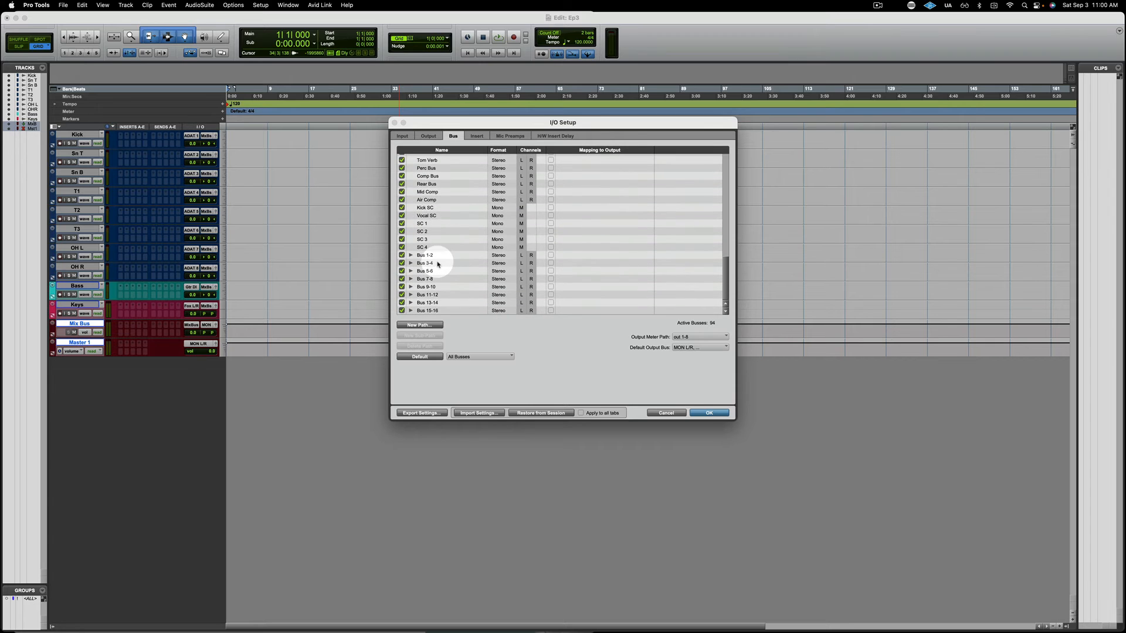
scroll(461, 262, "up", 3)
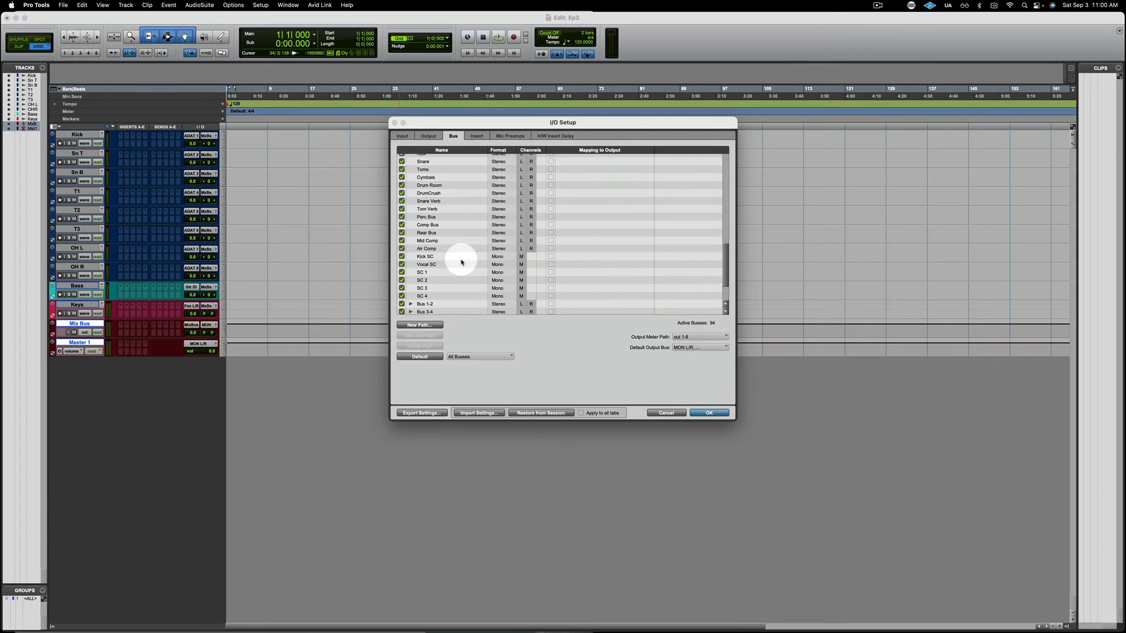
scroll(463, 181, "down", 2)
scroll(459, 228, "down", 2)
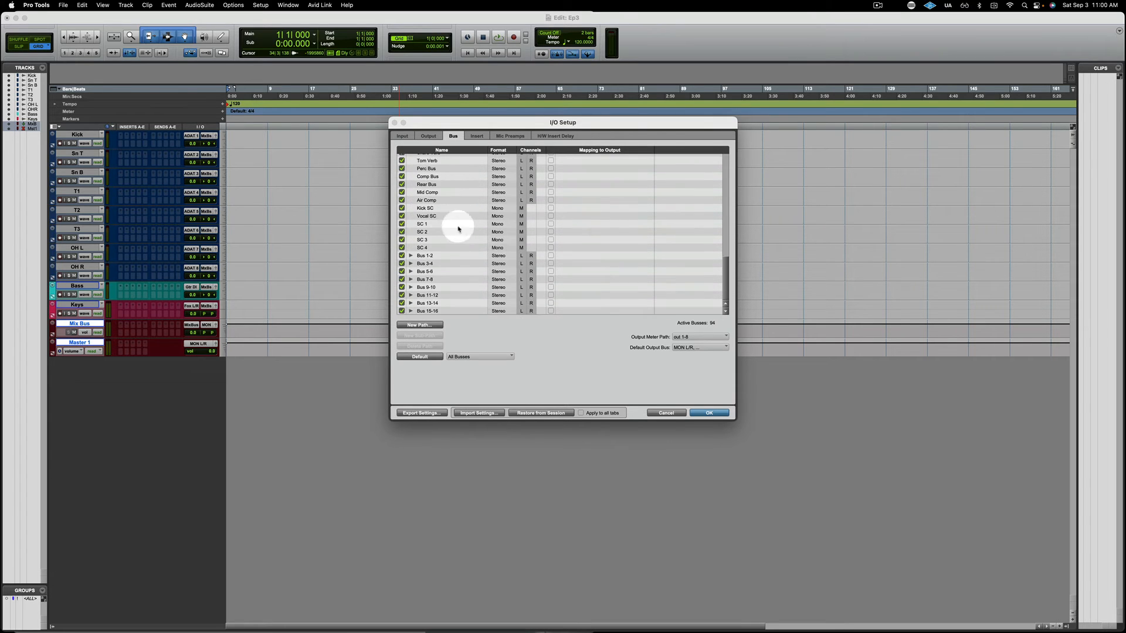
left_click(411, 256)
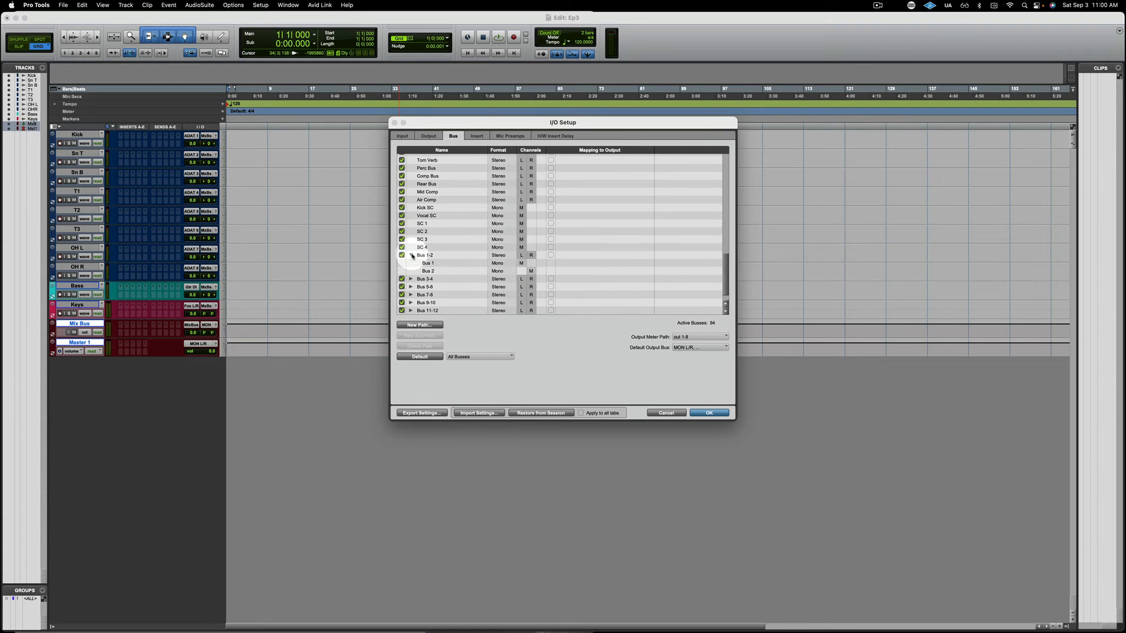
scroll(453, 248, "up", 10)
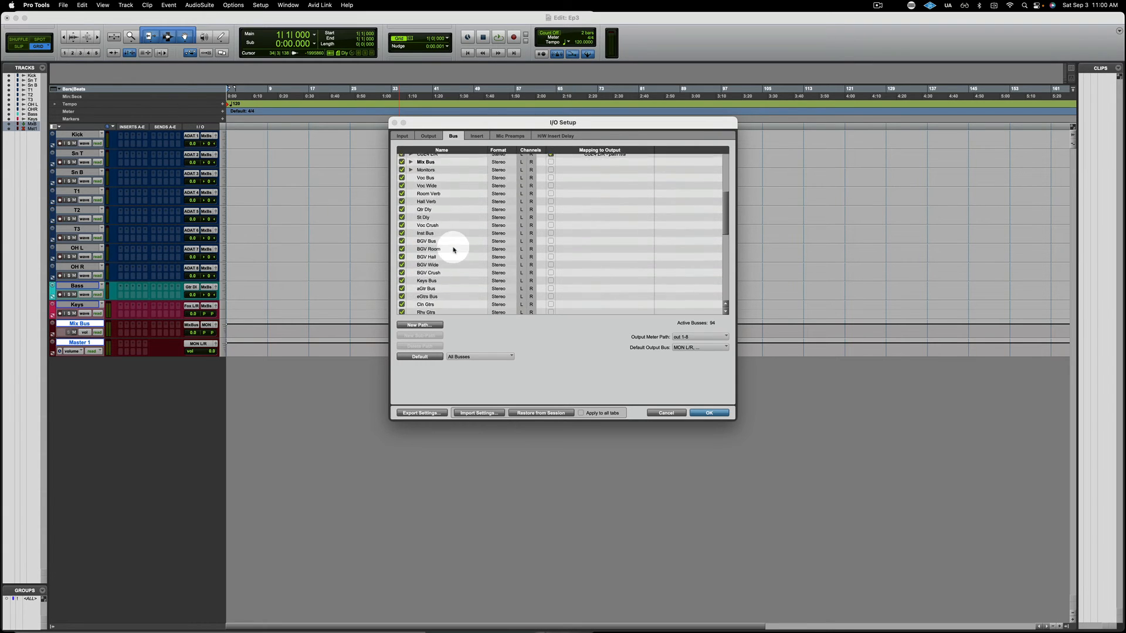
scroll(454, 250, "up", 4)
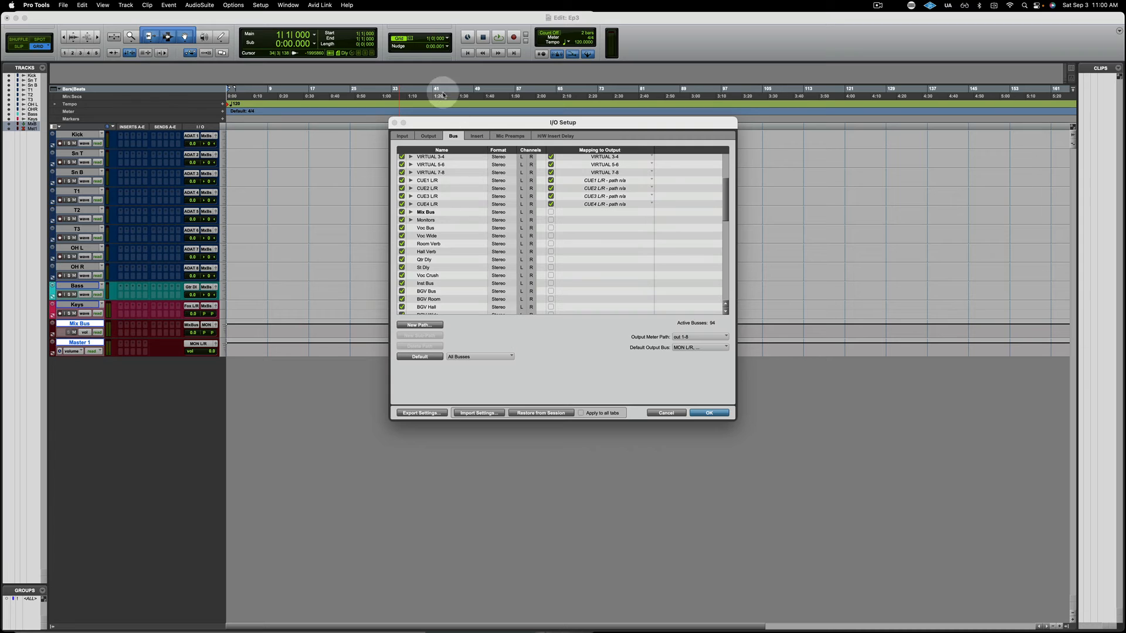
Step: Enable applying I/O settings to all tabs and review the list of input paths
left_click(599, 414)
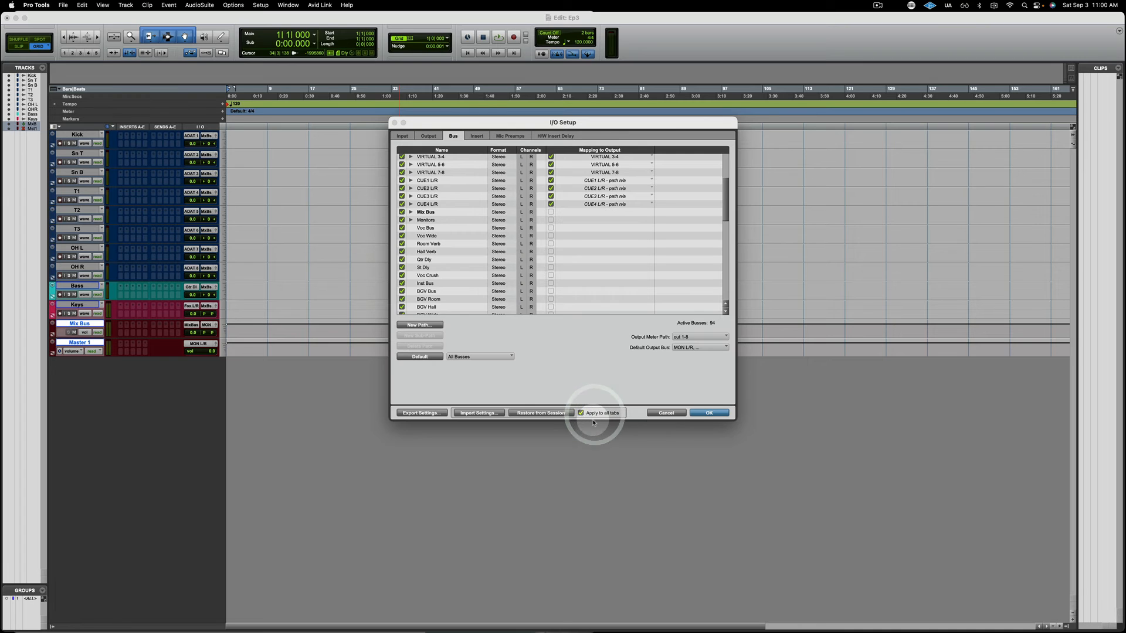
left_click(402, 136)
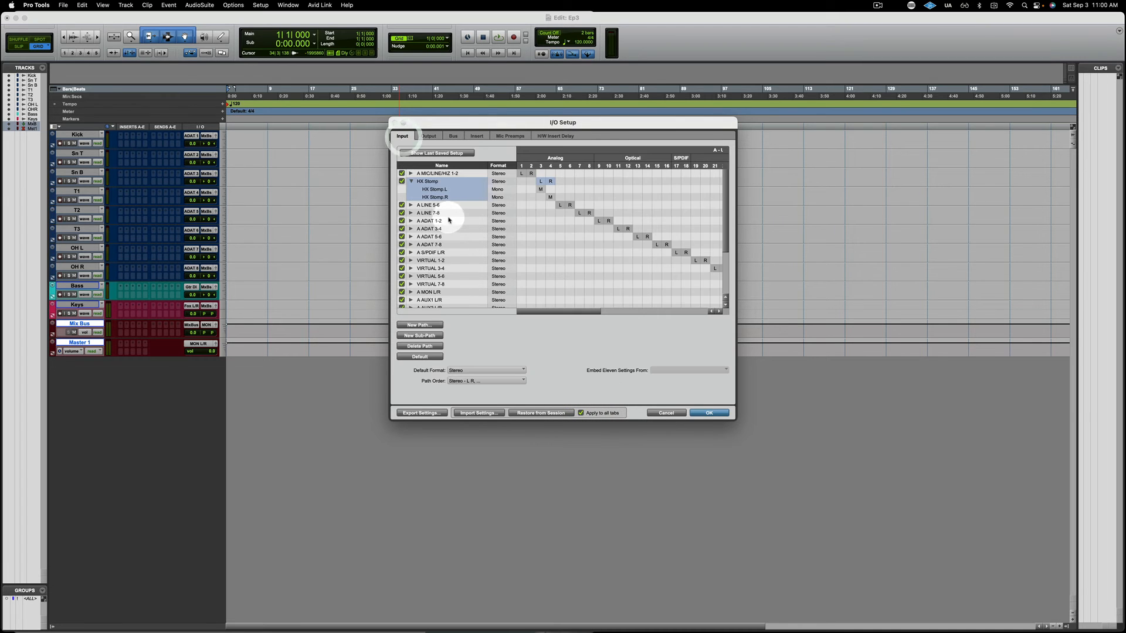
scroll(456, 251, "down", 3)
scroll(455, 251, "up", 3)
Step: Delete all of the imported bus paths from the I/O Setup
left_click(453, 136)
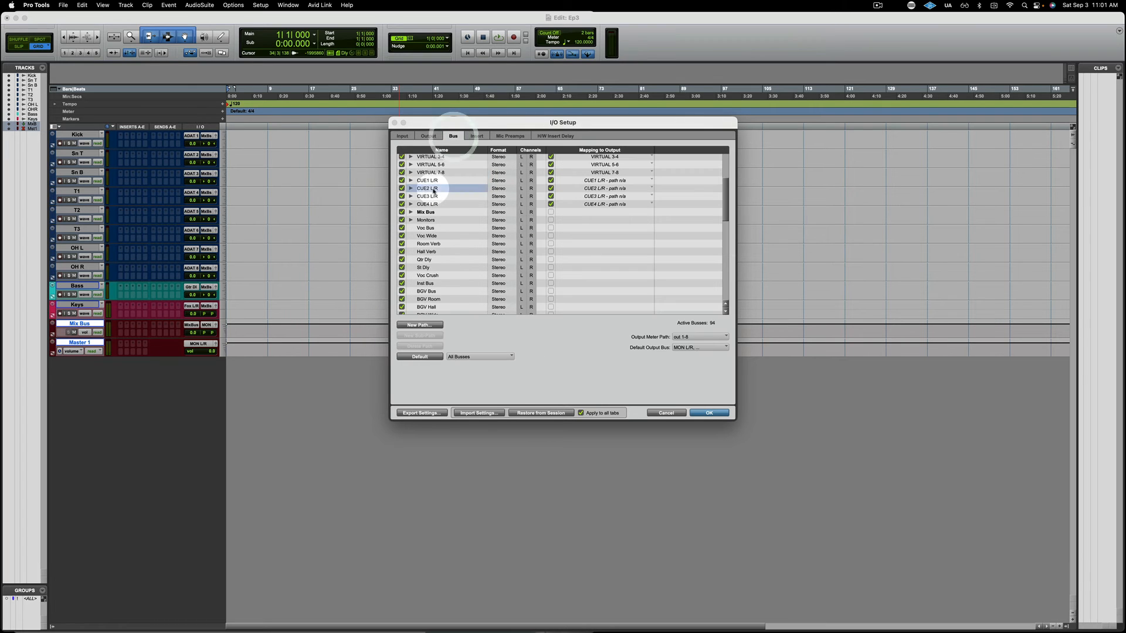
key("super+a")
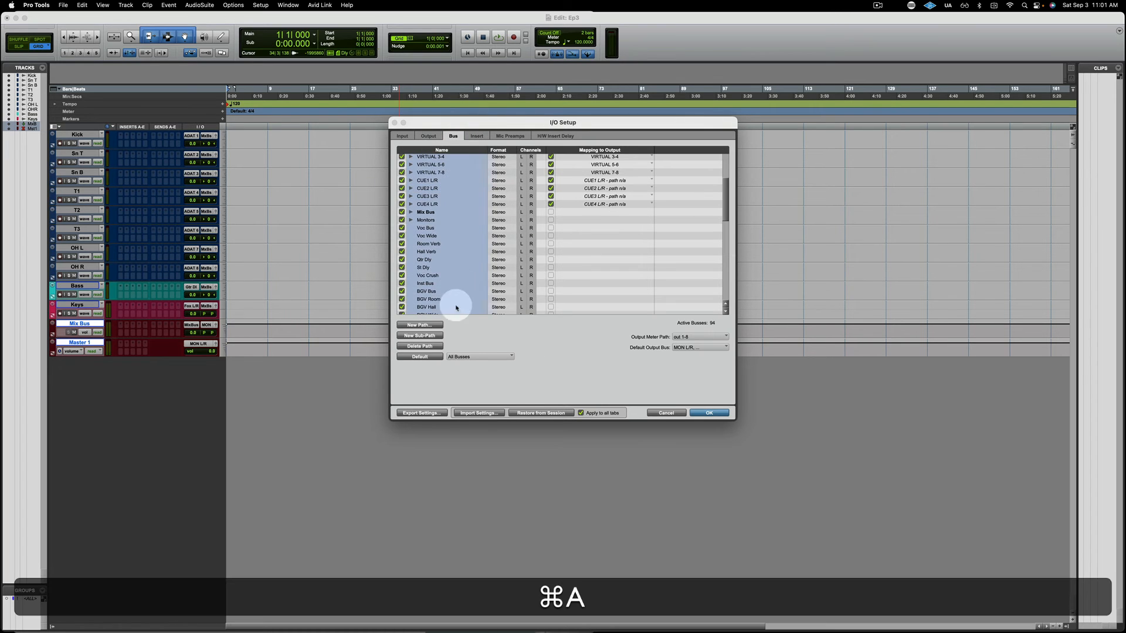
left_click(429, 346)
left_click(627, 264)
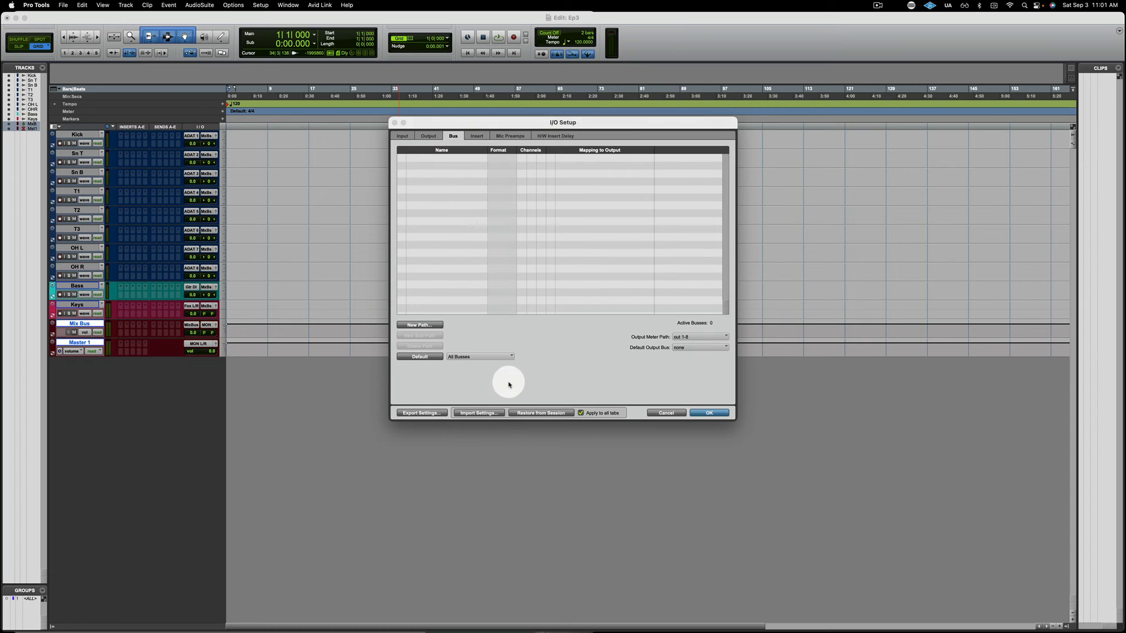
Step: Import the I/O settings file IDmix2021.pio for all tabs and show the imported input paths
left_click(479, 413)
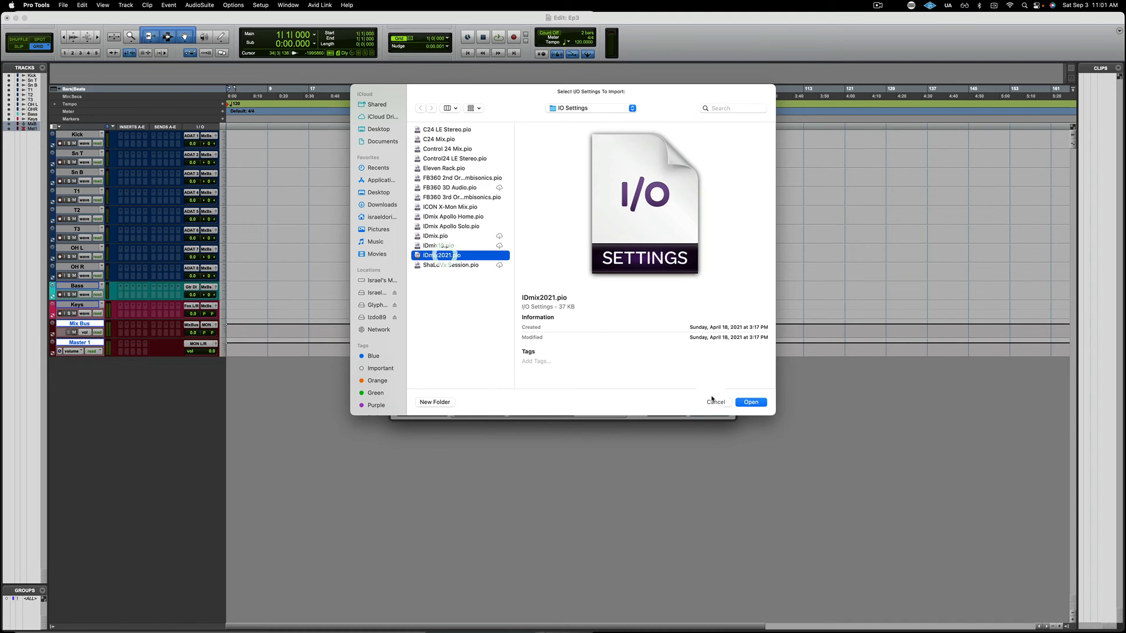
left_click(765, 403)
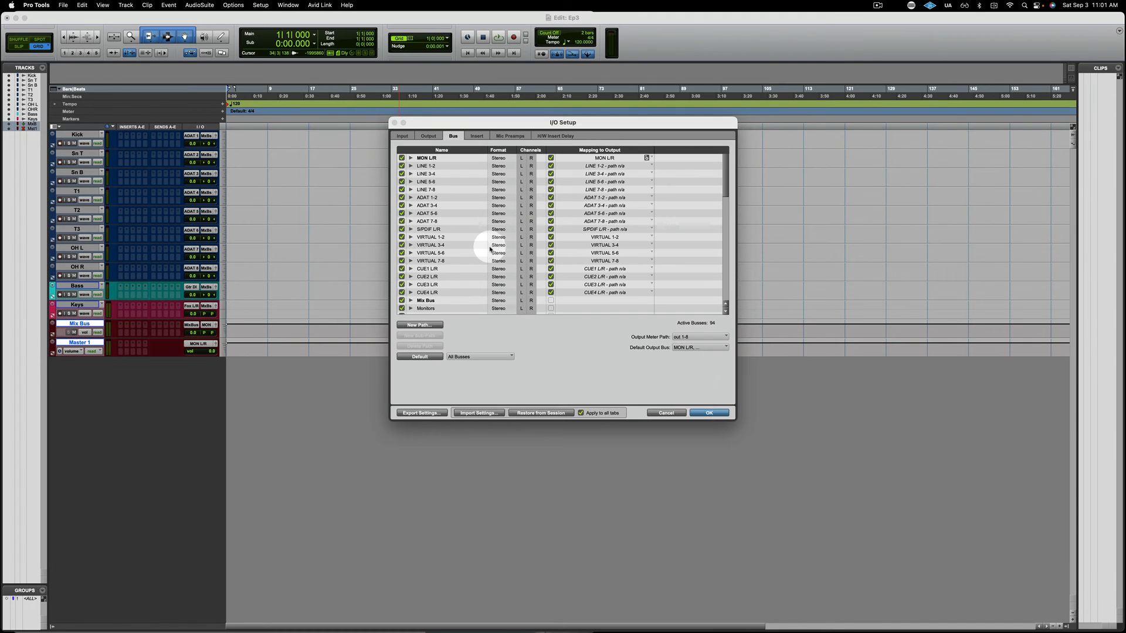
key("super+Left")
key("super+Left")
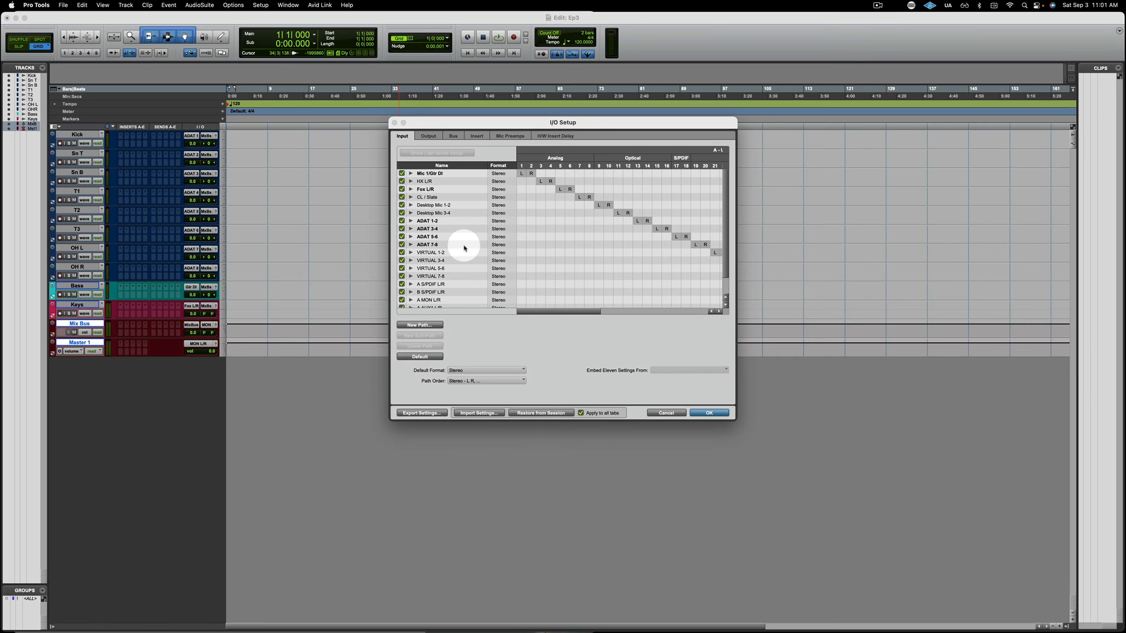
Step: Review the imported input and output paths, including the sub-paths of Fox L/R, and accept the I/O Setup changes
left_click(411, 189)
left_click(411, 190)
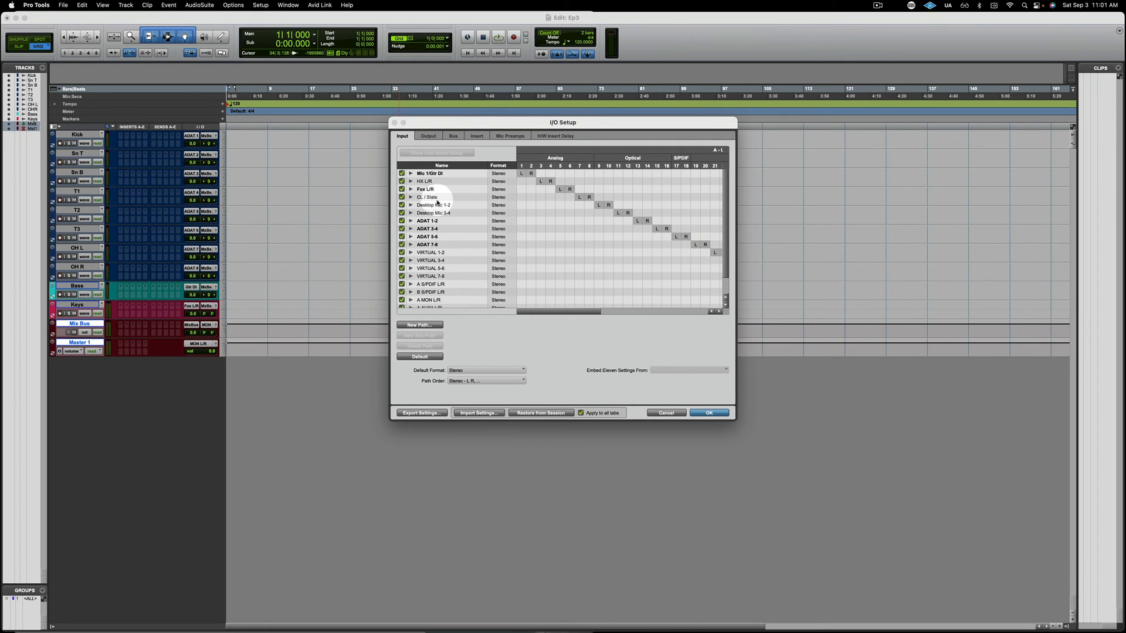
scroll(437, 202, "down", 2)
scroll(437, 202, "up", 2)
scroll(438, 203, "right", 1)
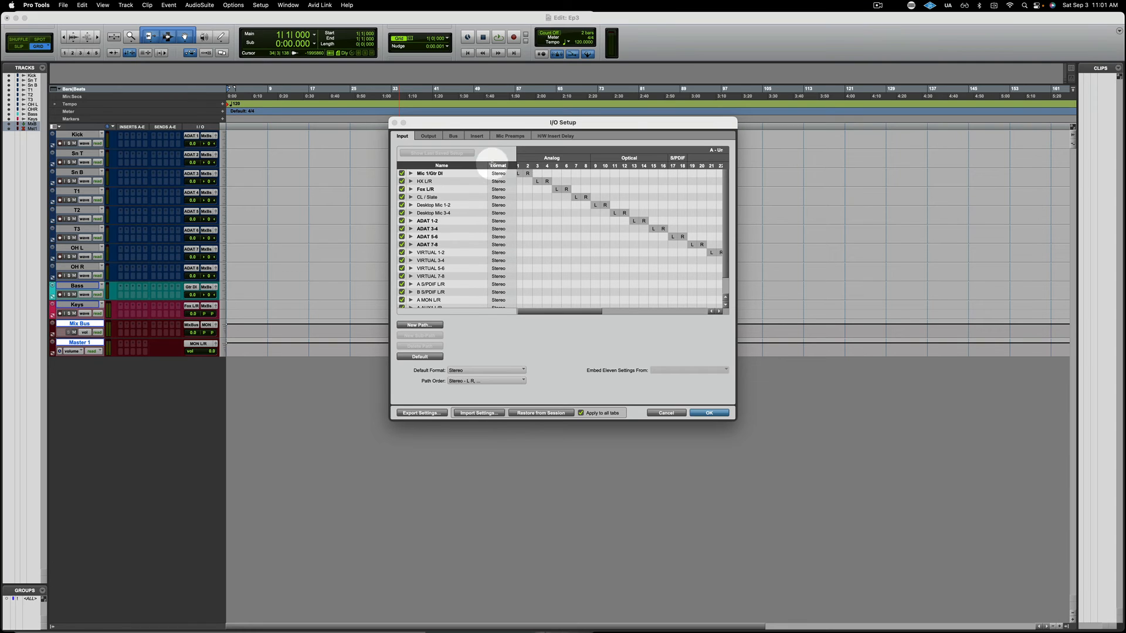
left_click(428, 137)
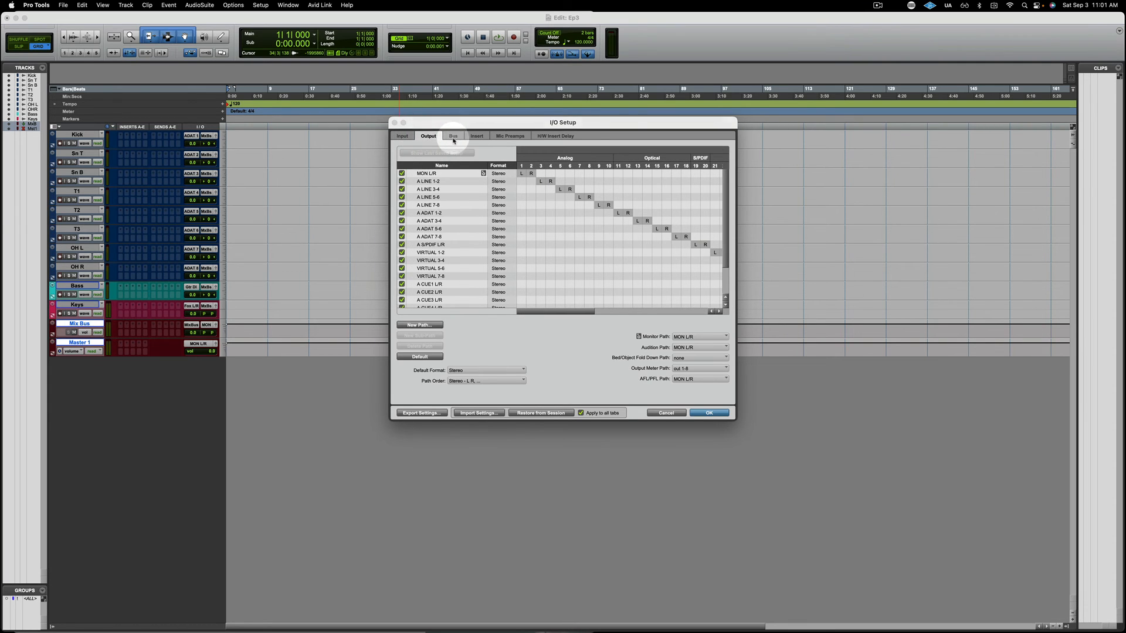
left_click(401, 137)
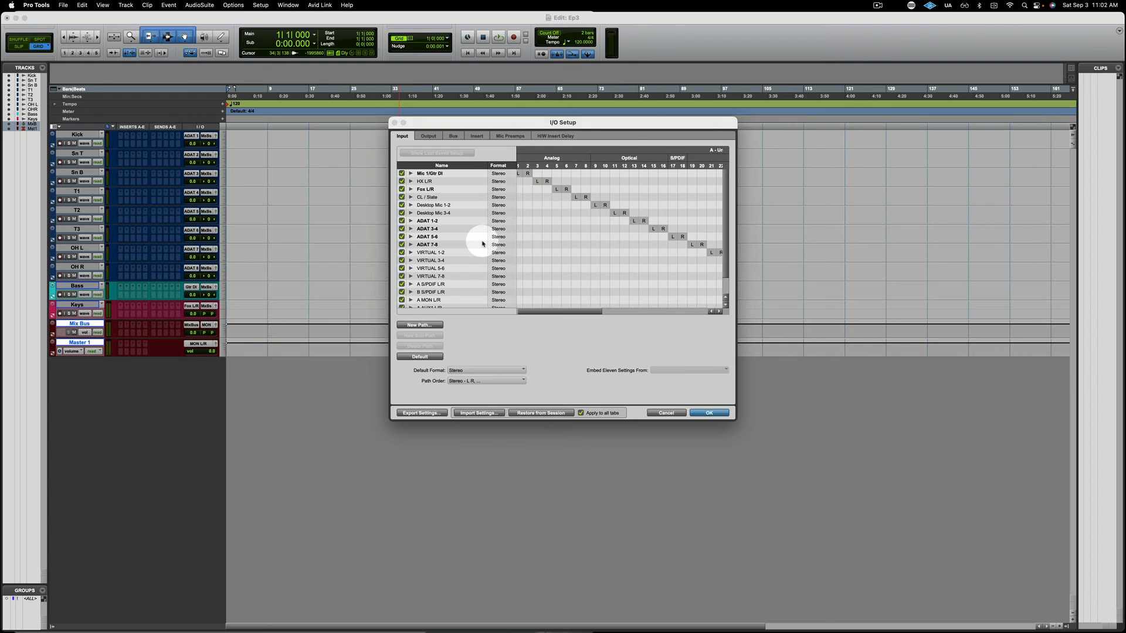
left_click(699, 413)
Step: Check the interface inputs available to the Kick track without changing its assignment
left_click(188, 136)
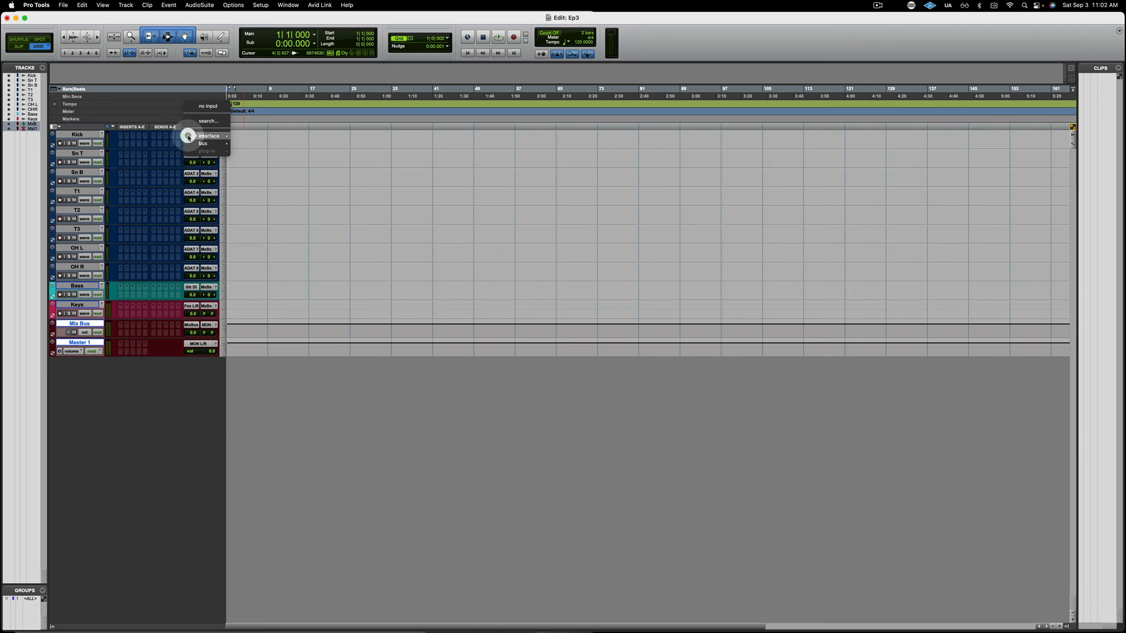
mouse_move(187, 136)
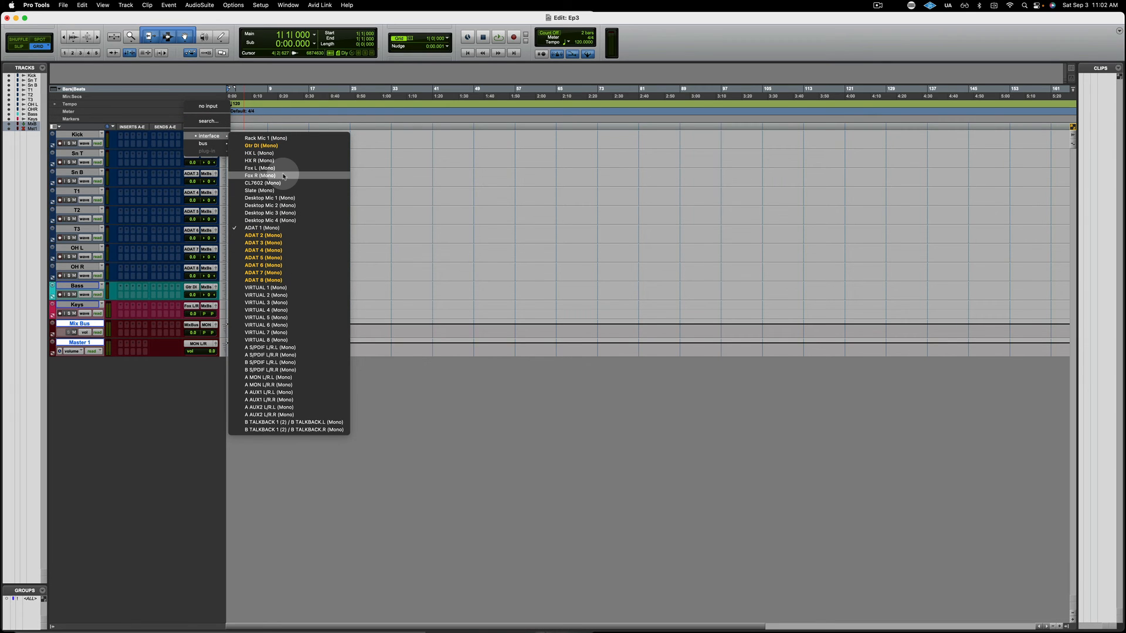
left_click(477, 419)
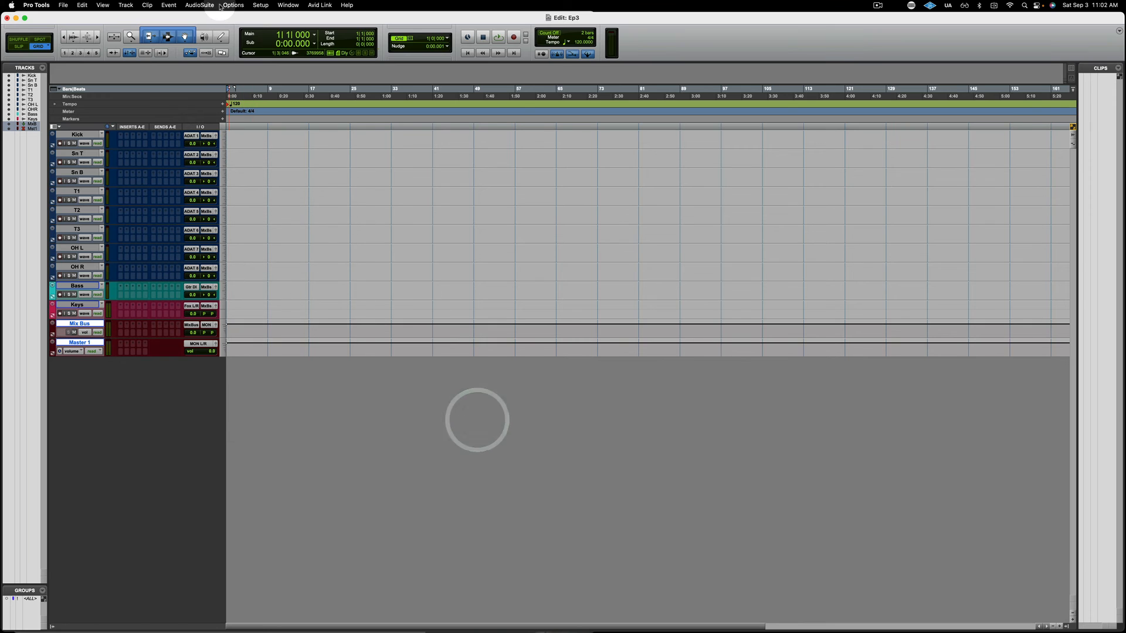
Step: Reopen the I/O Setup and examine the bus paths, including the mix, vocal, effects, keys and guitar buses
left_click(239, 7)
mouse_move(261, 5)
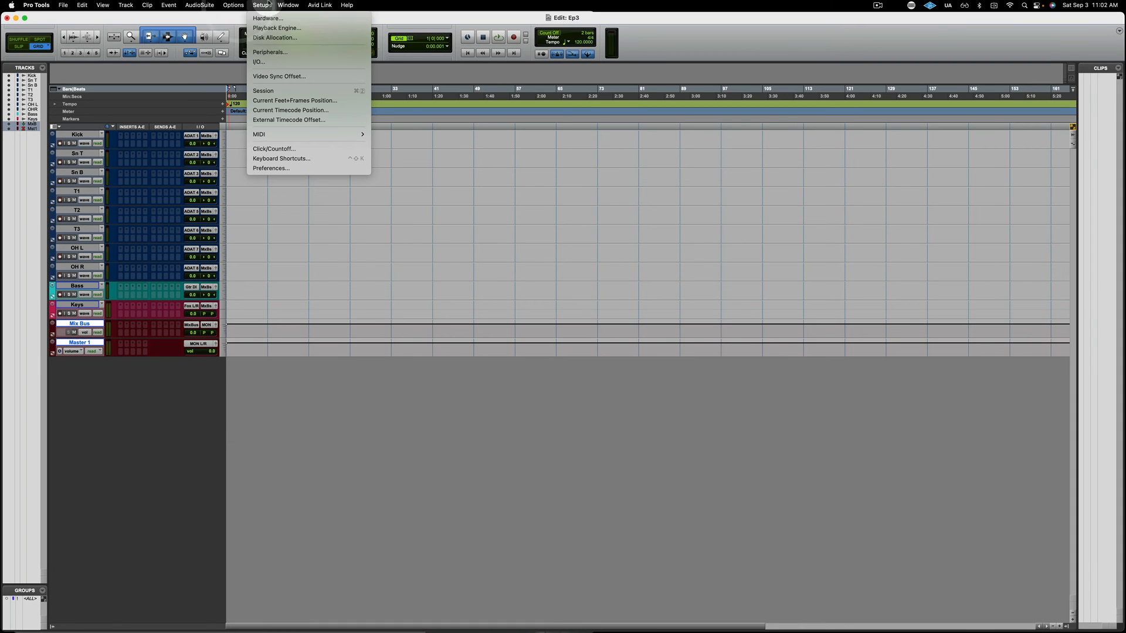
left_click(269, 62)
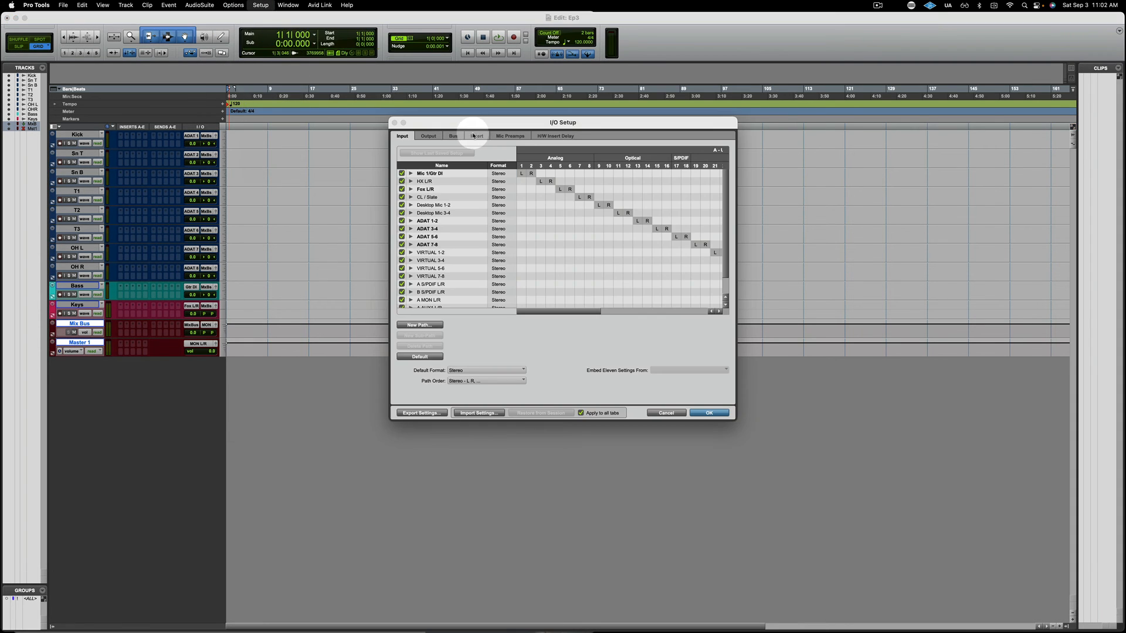
left_click(453, 136)
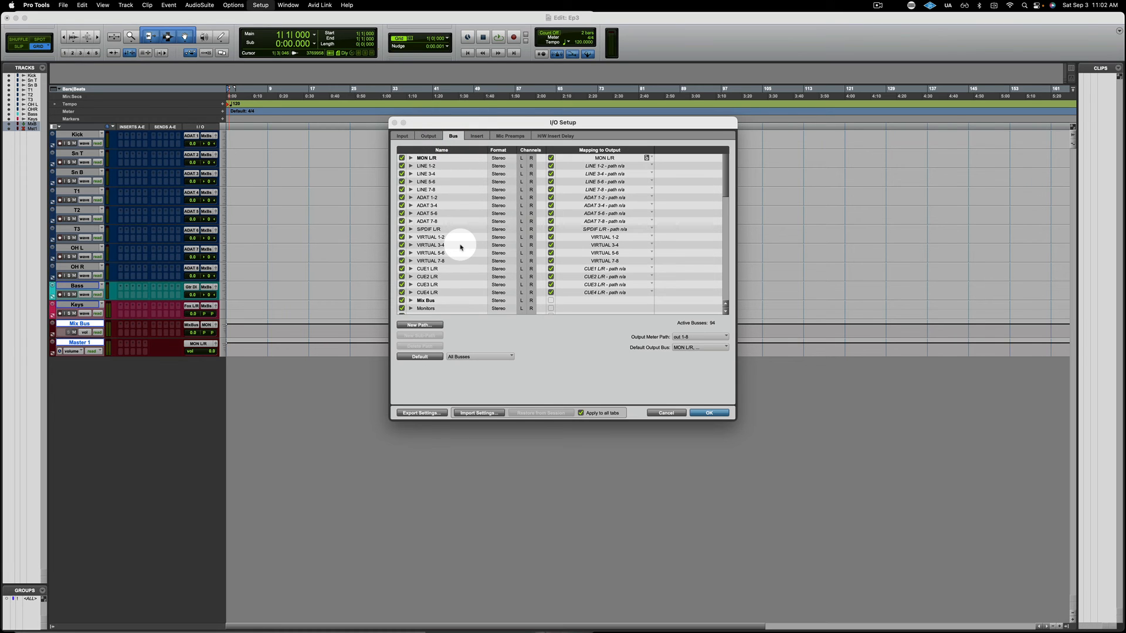
scroll(460, 246, "down", 6)
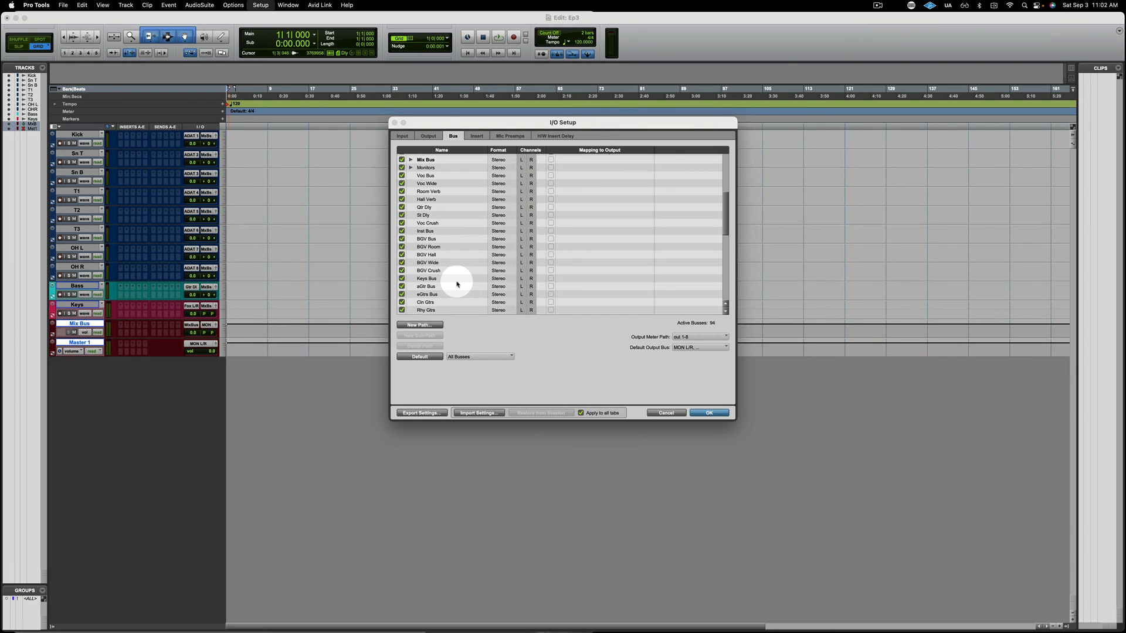
Step: Examine the Mic Preamps, Insert, H/W Insert Delay and Input settings, and close the I/O Setup without saving changes
left_click(509, 137)
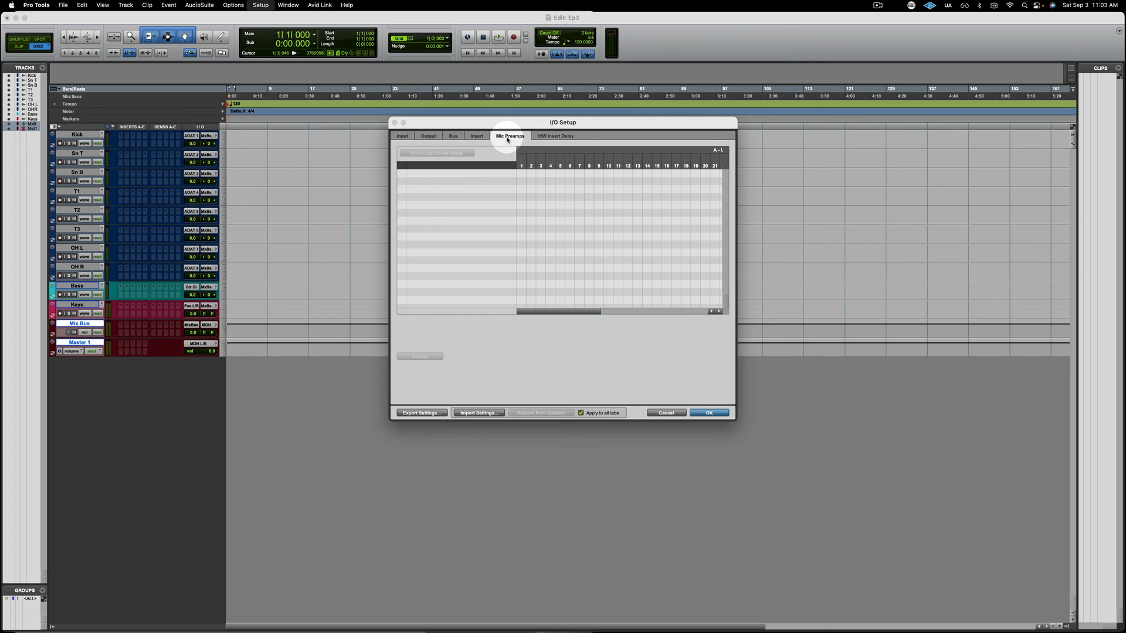
left_click(476, 136)
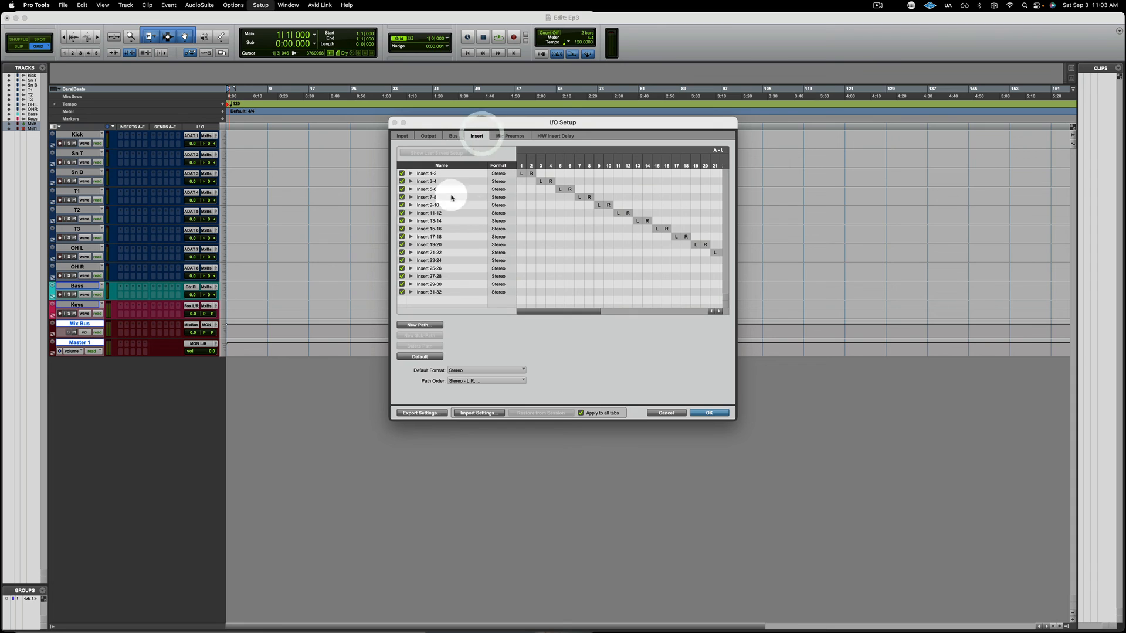
left_click(556, 136)
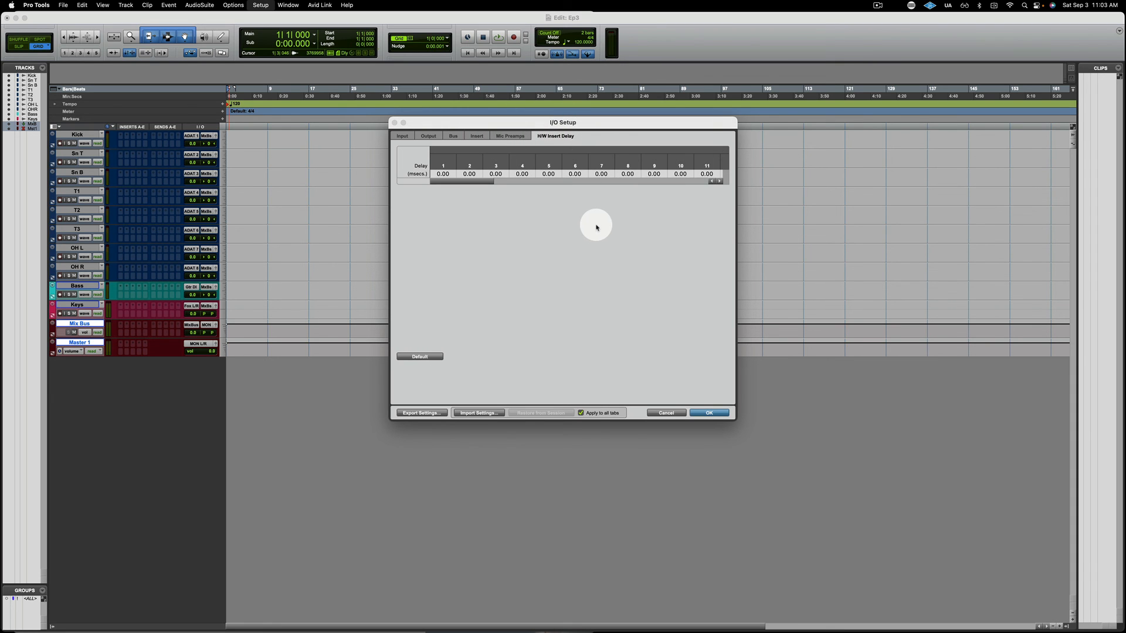
left_click(521, 136)
left_click(403, 137)
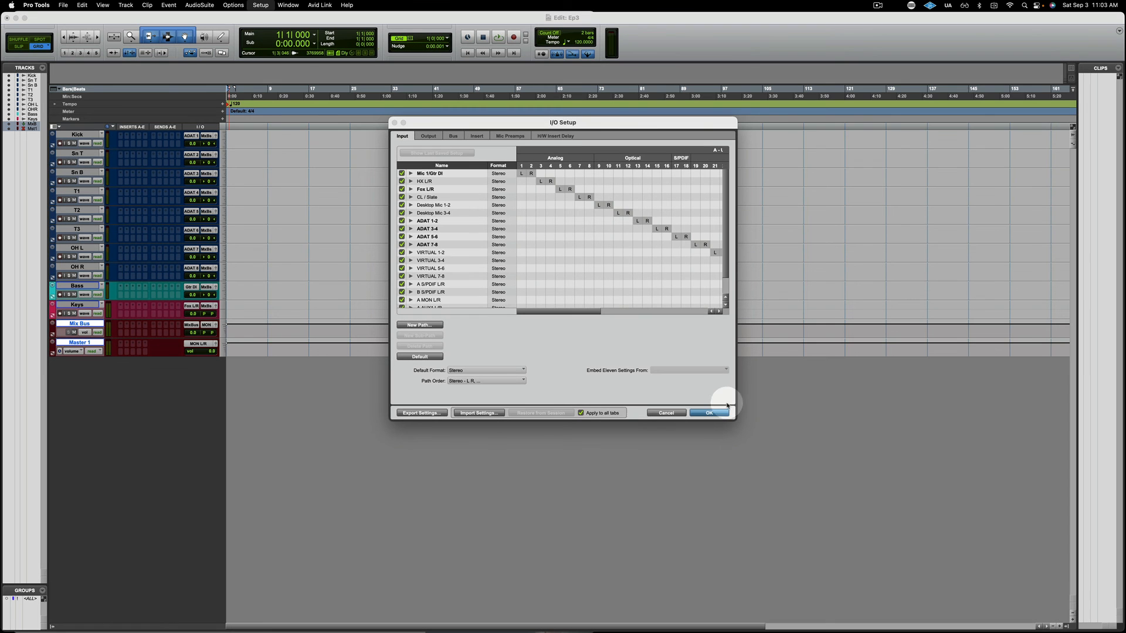
left_click(667, 414)
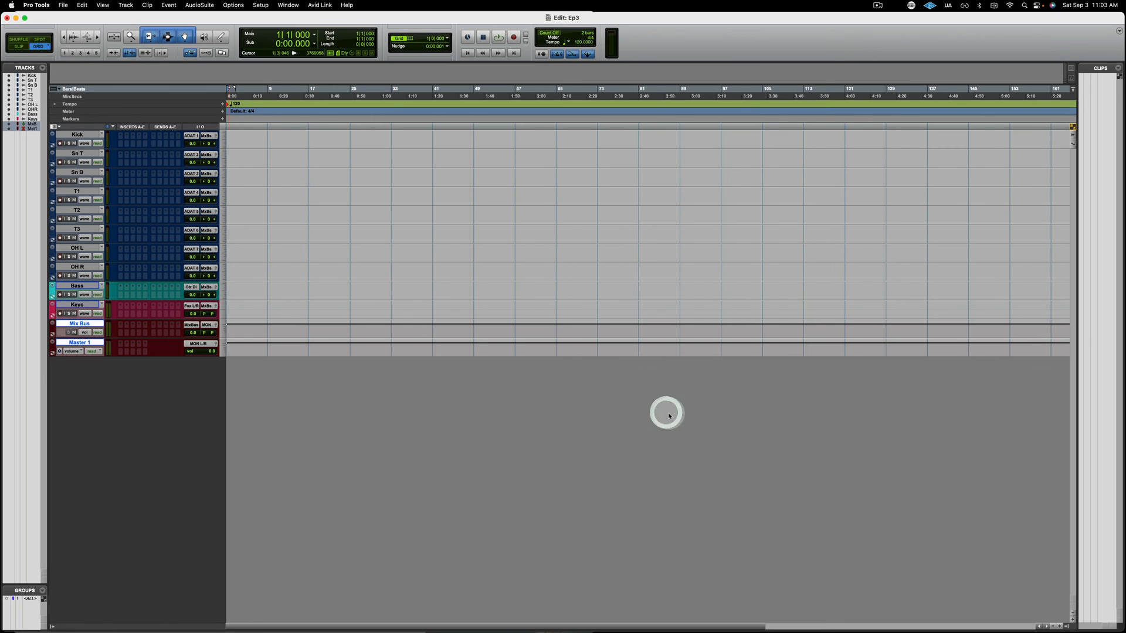
Step: Check the interface inputs offered for the Kick track and the bus outputs offered for the OH L track
left_click(191, 136)
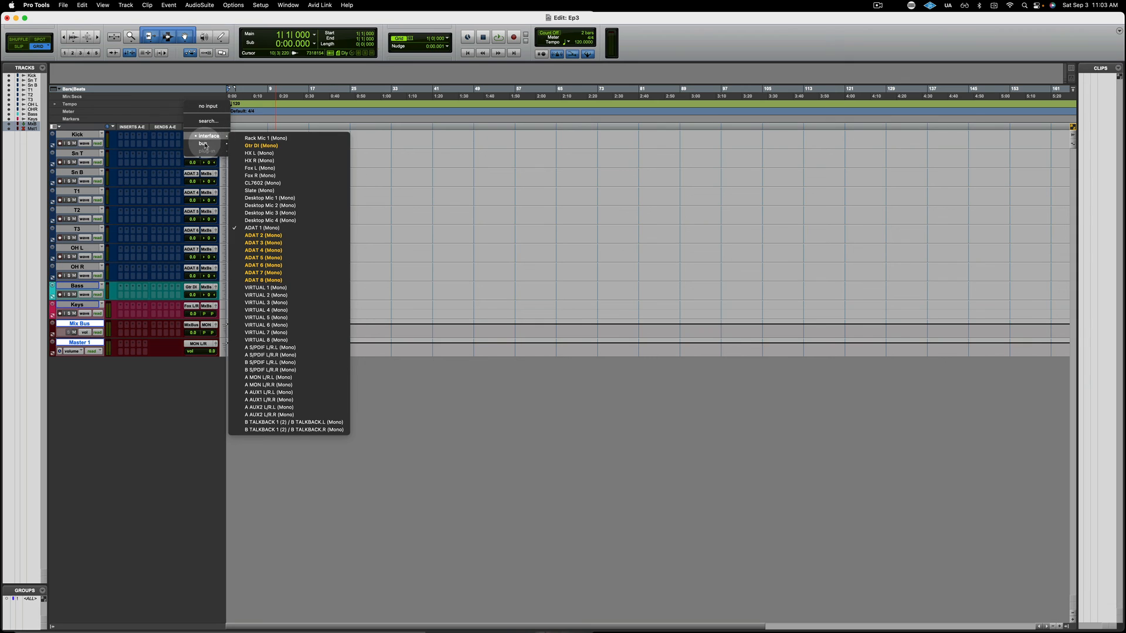
left_click(307, 139)
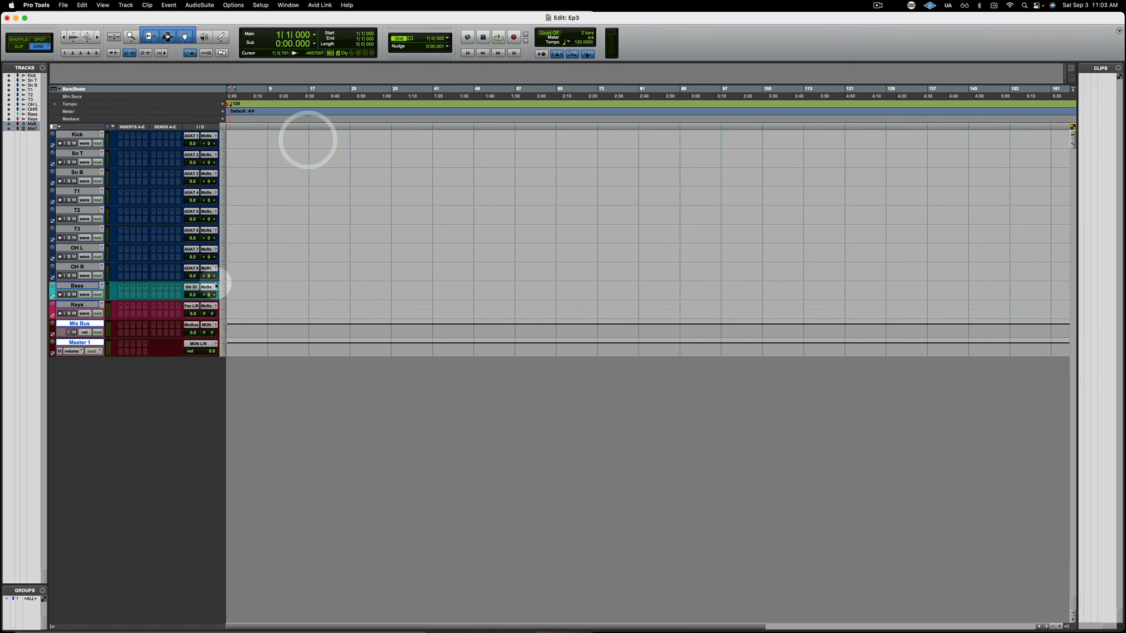
left_click(207, 251)
mouse_move(208, 253)
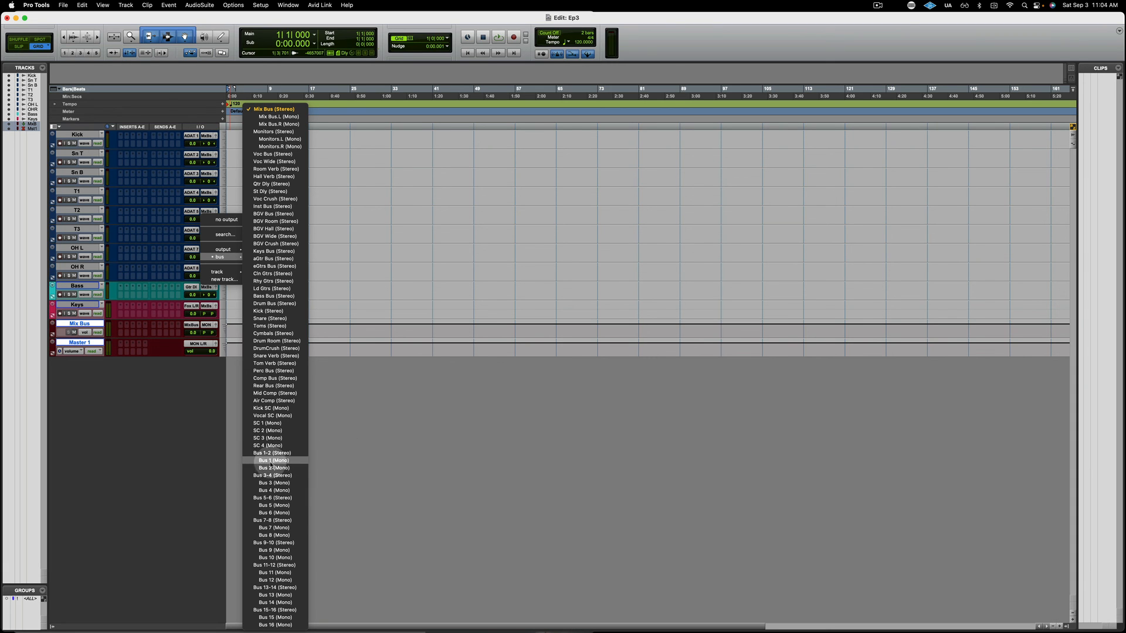
left_click(362, 453)
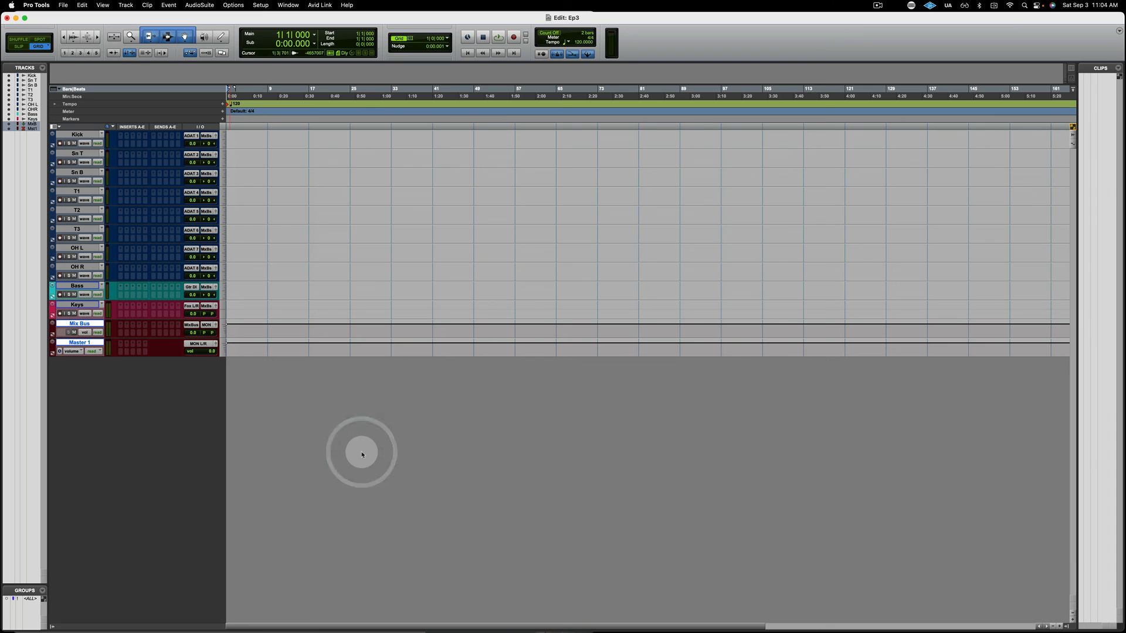